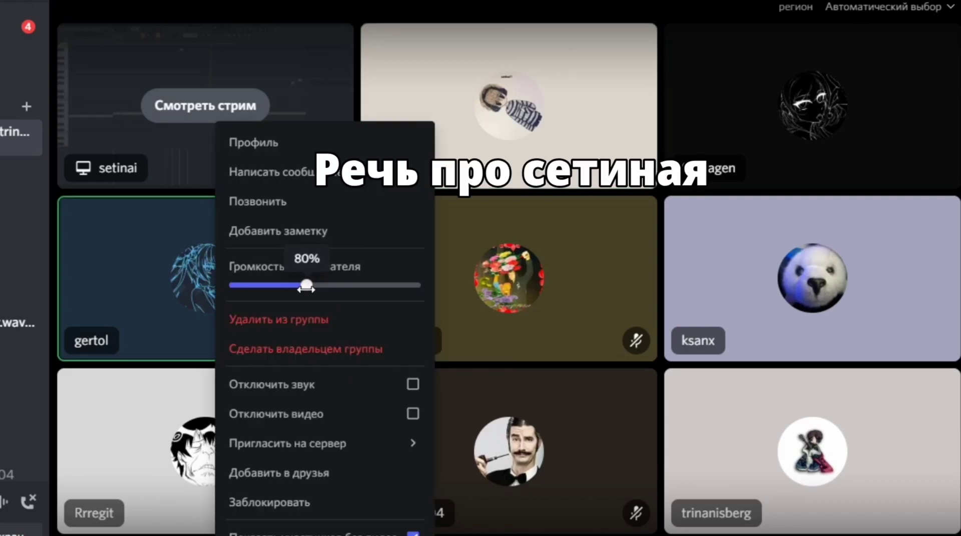
right_click(165, 307)
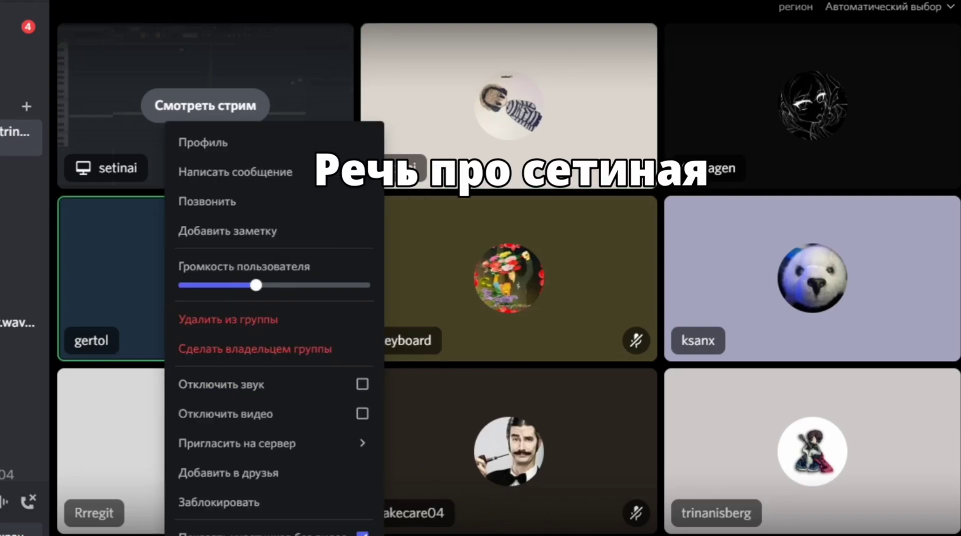
key("Escape")
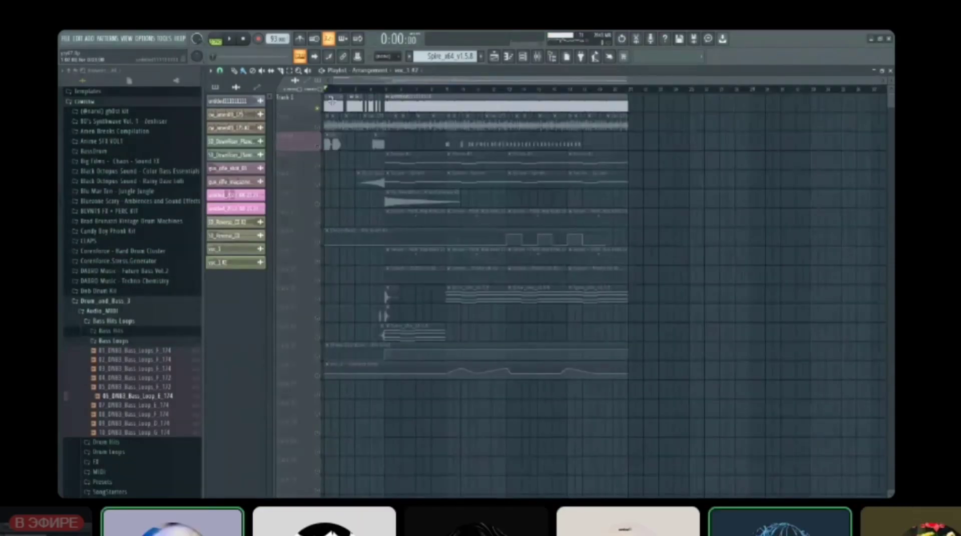
Inspect the sampler settings of the first audio clip on Track 1, close them and toggle playback
double_click(332, 101)
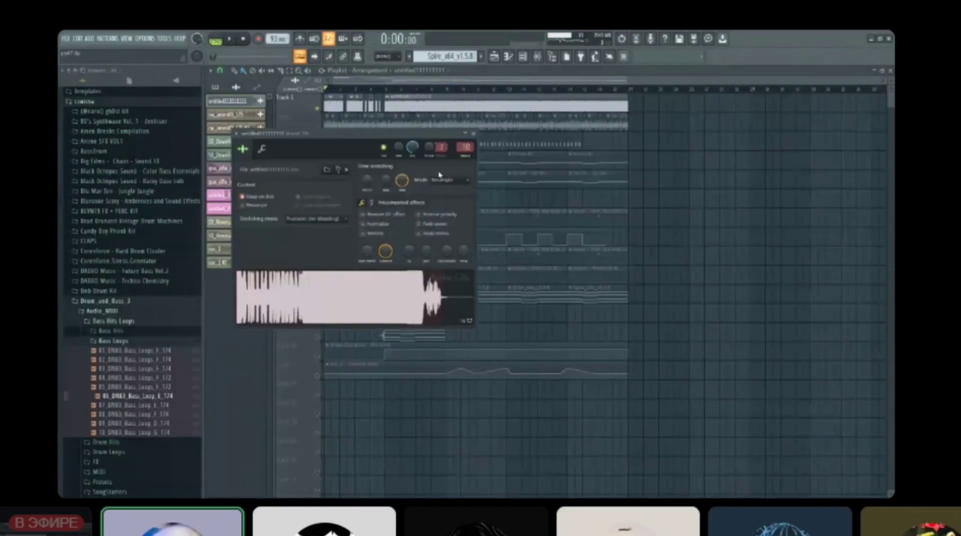
left_click(473, 135)
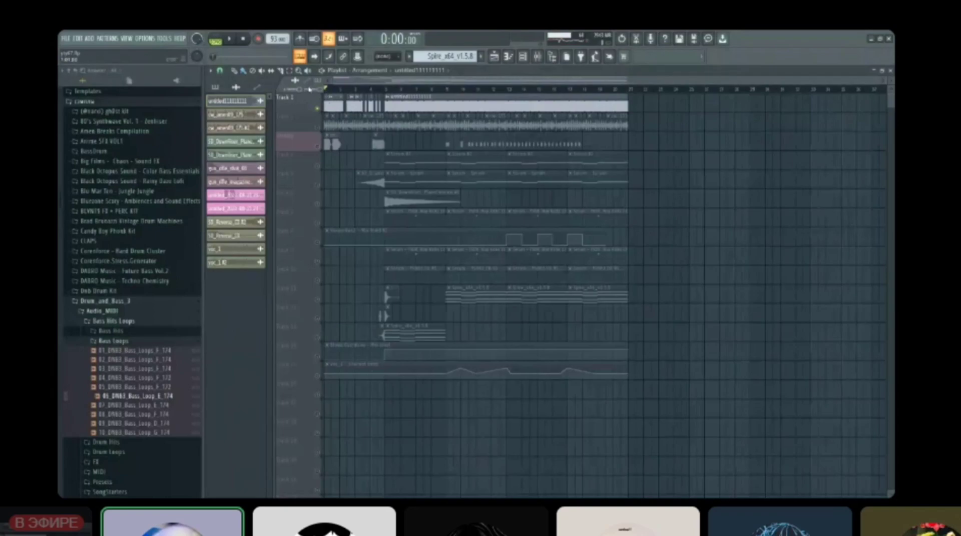
key("space")
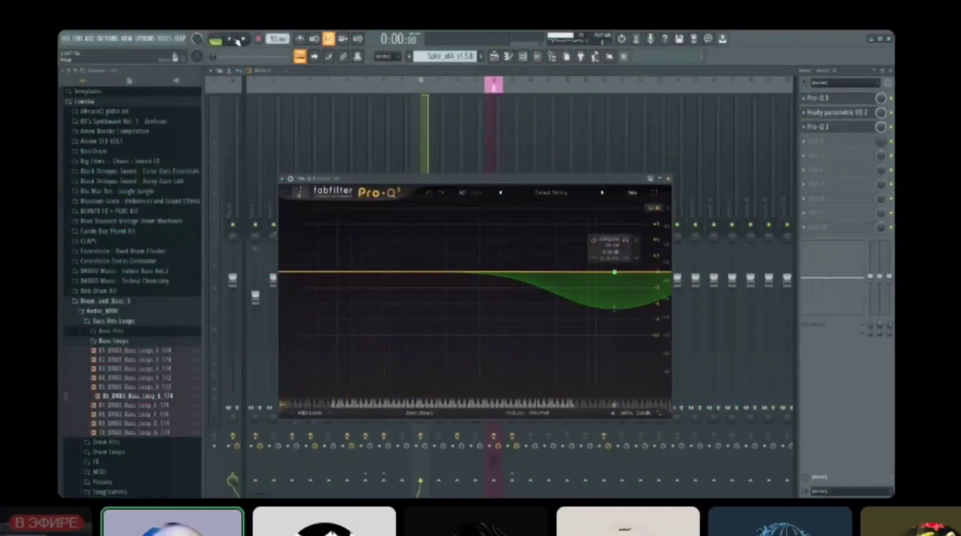
Play the song to check the FabFilter Pro-Q 3 curve, close the equalizer and select the Master mixer track
left_click(233, 39)
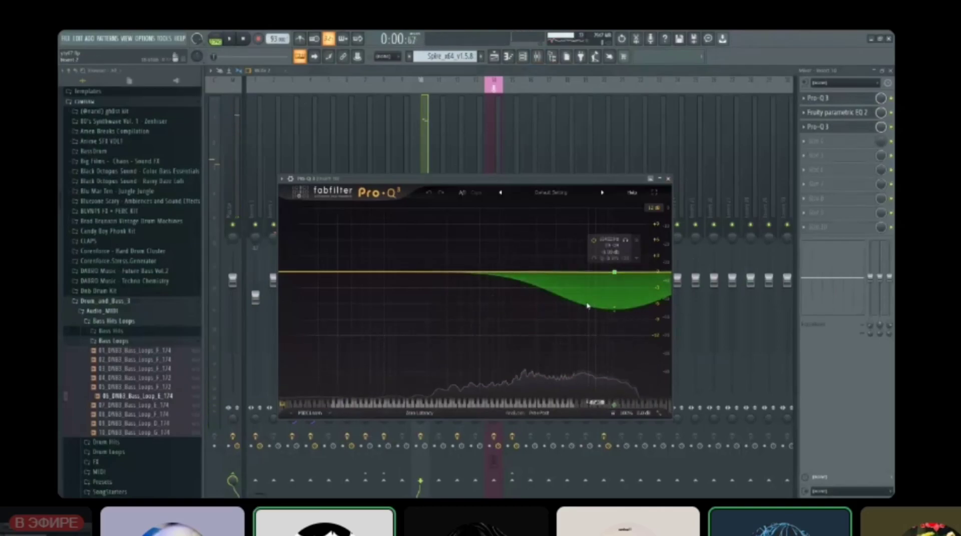
left_click(667, 179)
scroll(502, 184, "down", 2)
left_click_drag(503, 184, 238, 177)
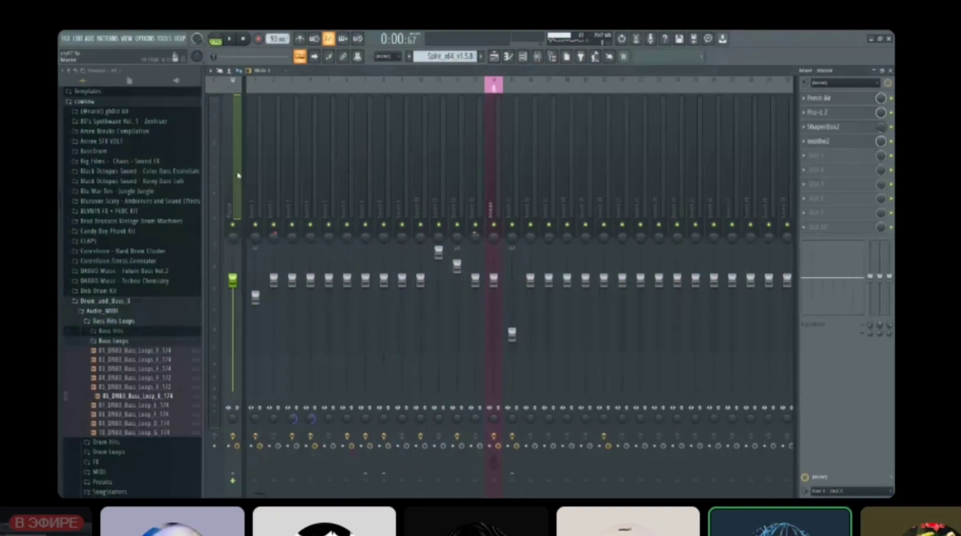
Inspect the Master track's soothe2 effect and look over the channel rack during playback
left_click(842, 143)
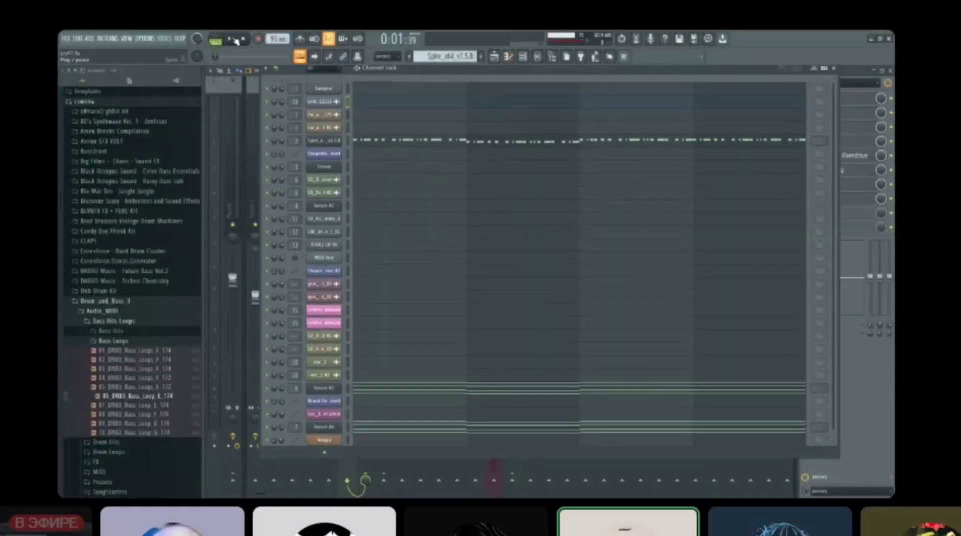
scroll(412, 241, "down", 1)
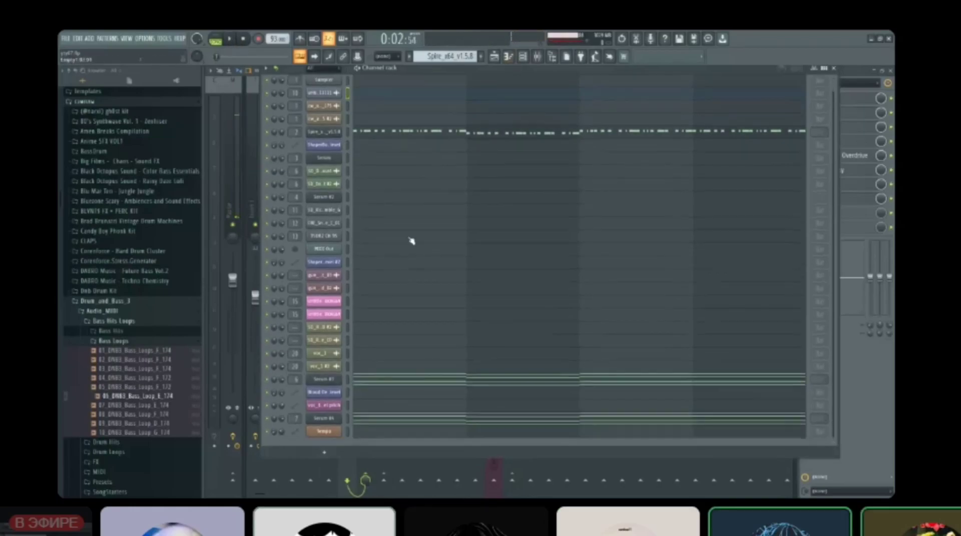
left_click(835, 69)
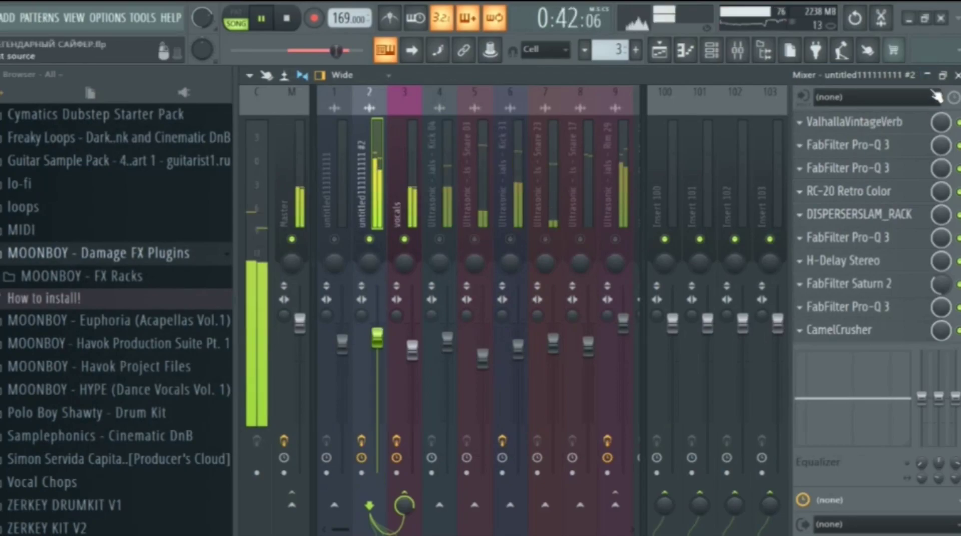
Close the mixer, unmute Track 5 alongside Track 4 in the playlist and audition the arrangement
left_click(957, 76)
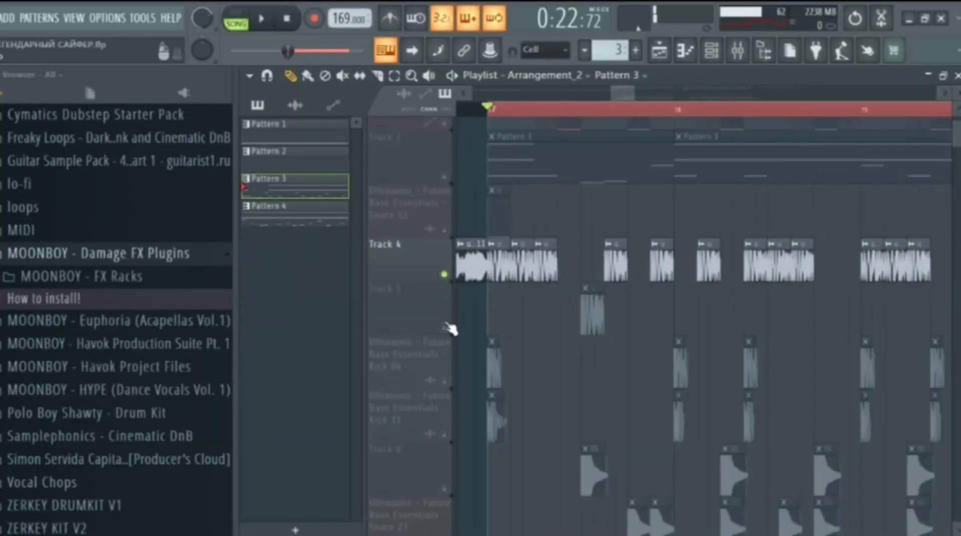
left_click(444, 327)
scroll(446, 324, "down", 6)
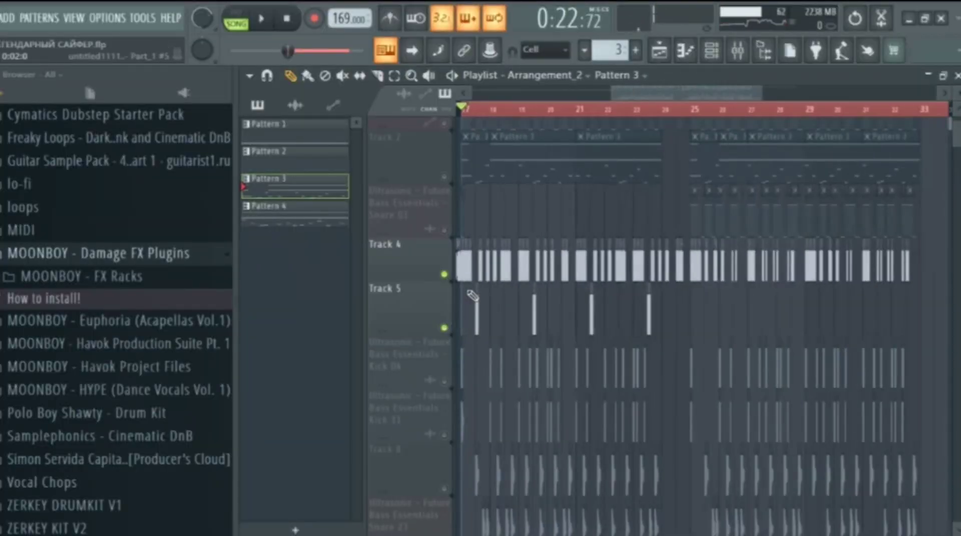
key("space")
scroll(413, 294, "up", 7)
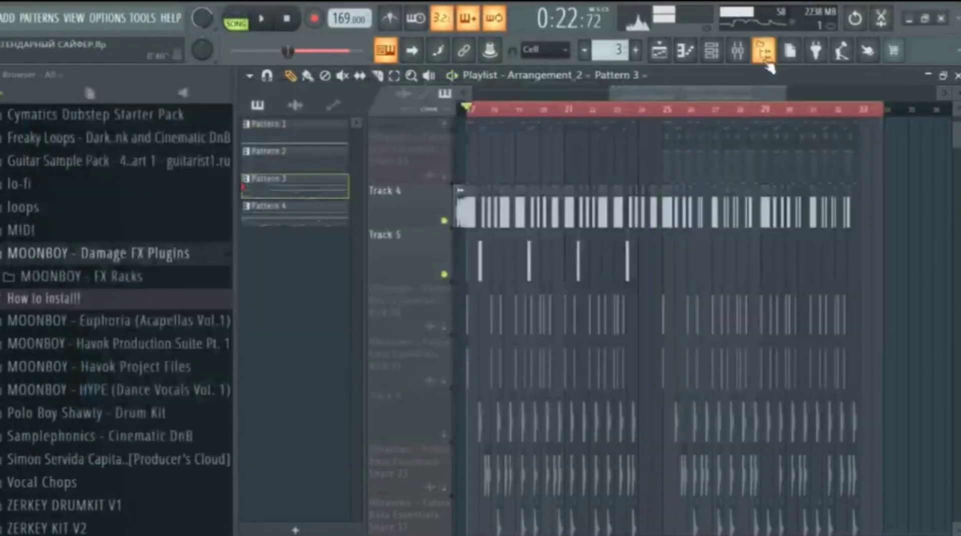
Select the vocals track in the mixer and examine the bands of a FabFilter Pro-Q 3 curve
key("F9")
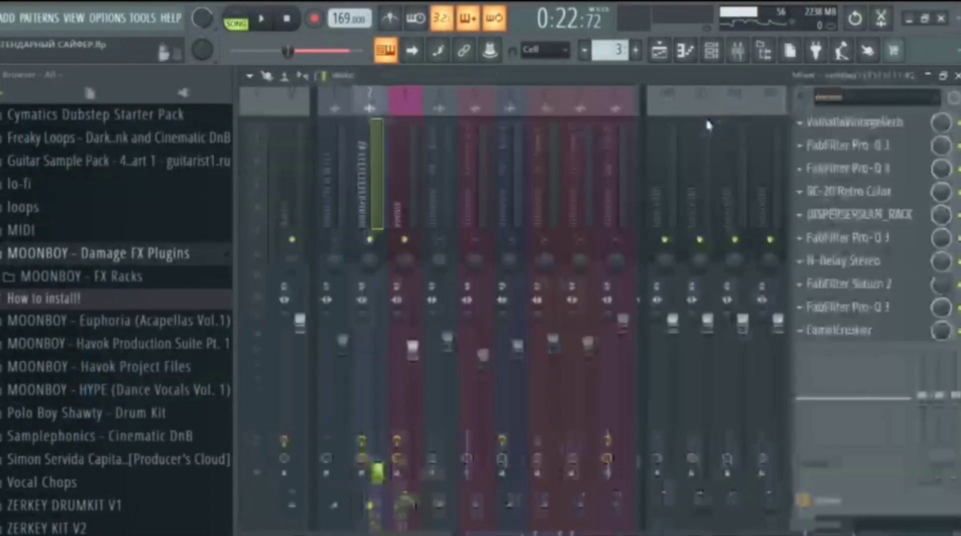
left_click(404, 206)
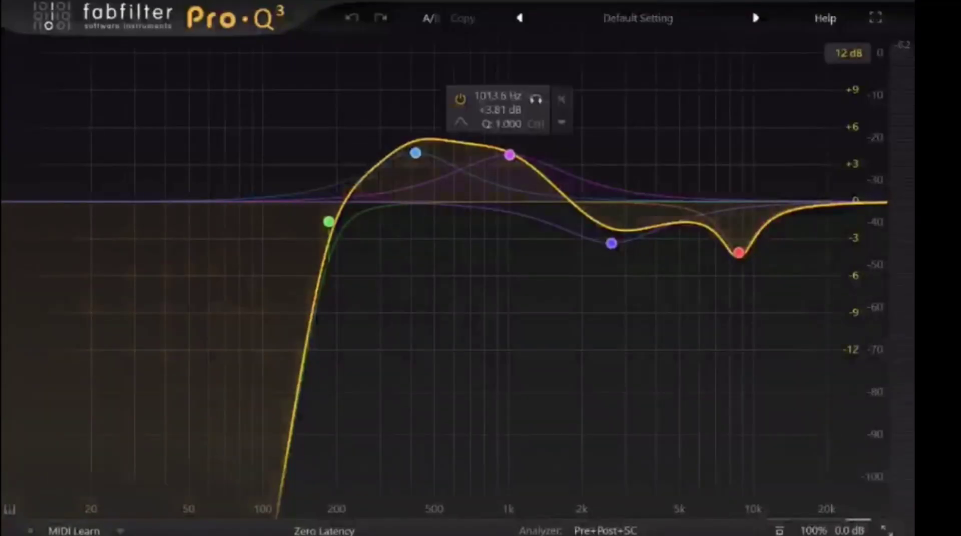
mouse_move(611, 243)
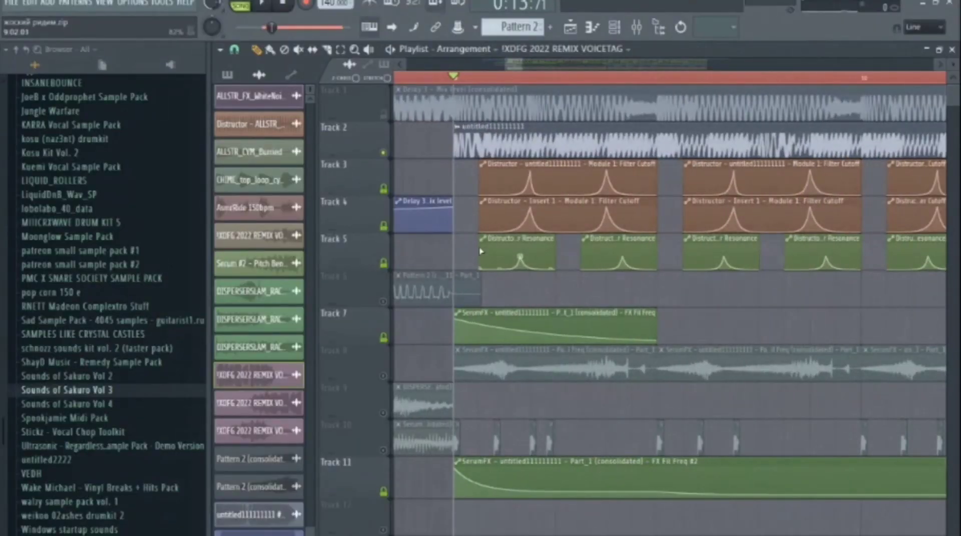
Examine the soloed Track 2 audio and the filter automation clips in the playlist during playback, and stop the song
scroll(422, 165, "down", 3)
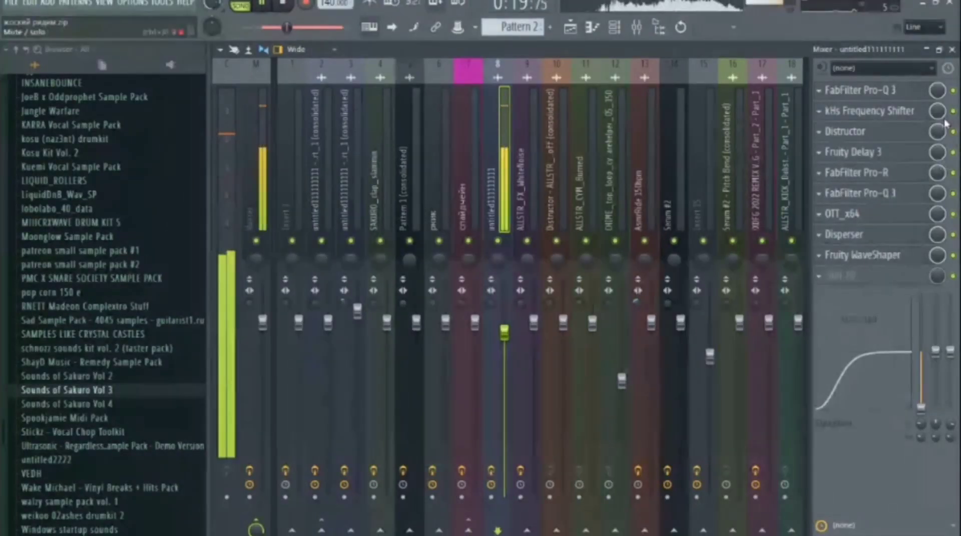
left_click(951, 50)
scroll(595, 240, "down", 6)
scroll(108, 240, "down", 6)
scroll(731, 225, "up", 3)
scroll(747, 224, "down", 3)
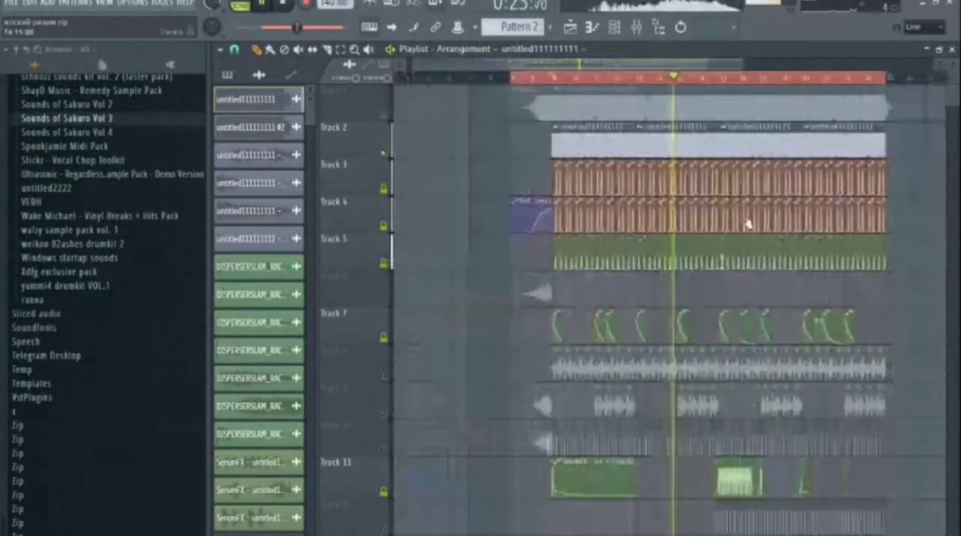
scroll(747, 224, "up", 5)
key("space")
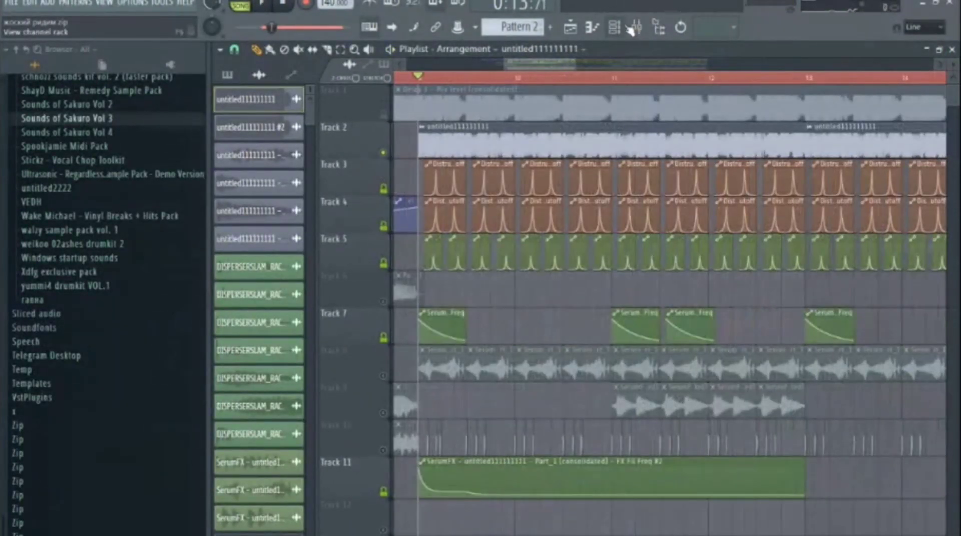
Play the song and inspect mixer track 8's Frequency Shifter, Distructor, Fruity Delay 3, FabFilter Pro-R and second Pro-Q 3
left_click(636, 29)
key("space")
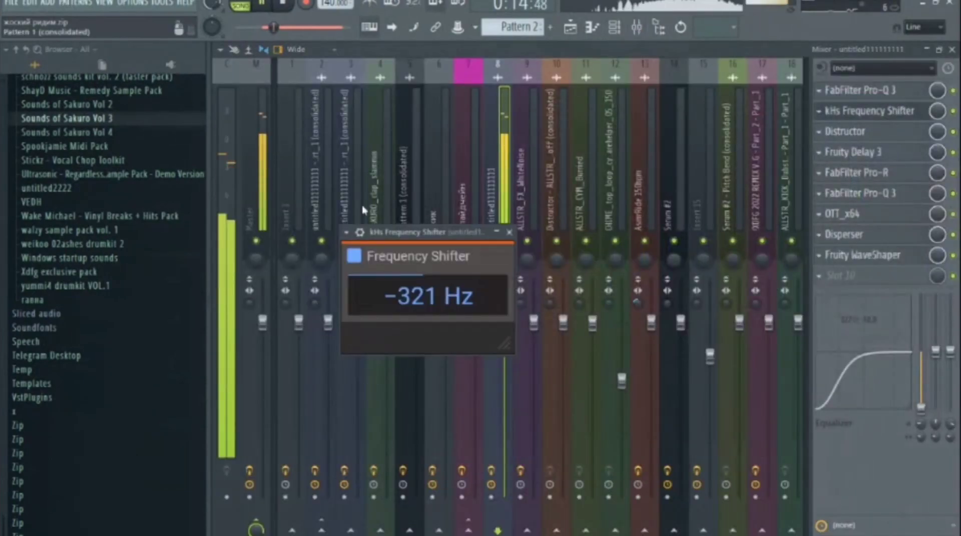
left_click(846, 131)
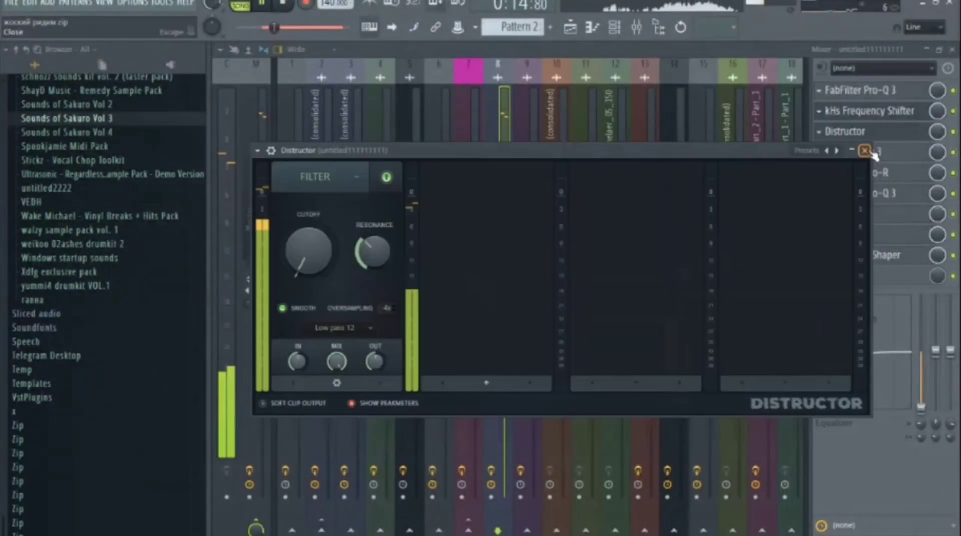
left_click(885, 153)
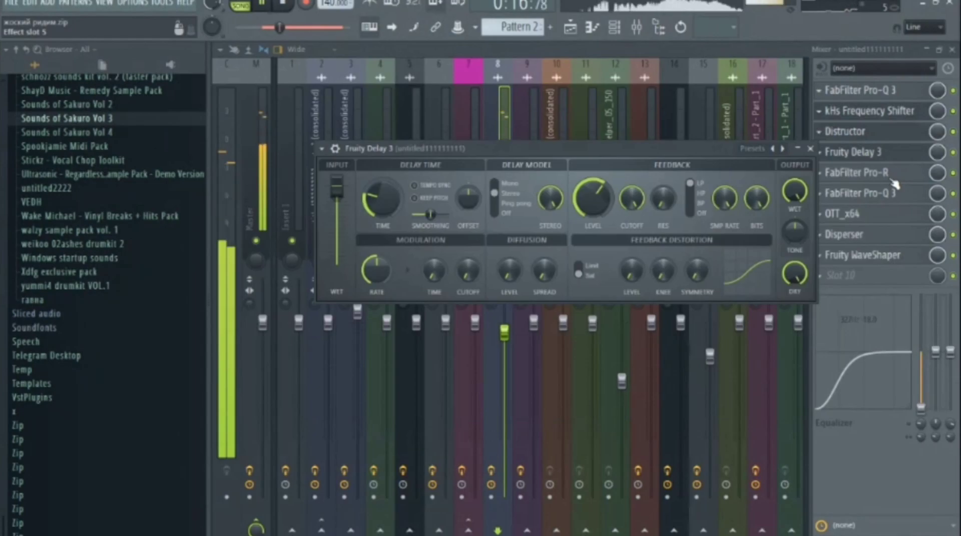
left_click(891, 175)
left_click(888, 194)
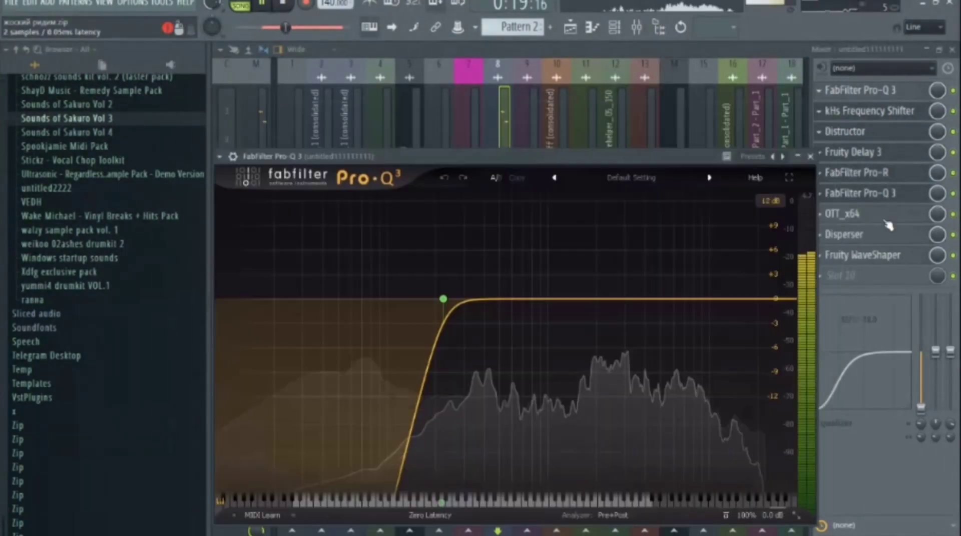
Inspect the OTT, Disperser and Fruity WaveShaper settings on mixer track 8, and close the mixer
left_click(885, 221)
left_click(886, 235)
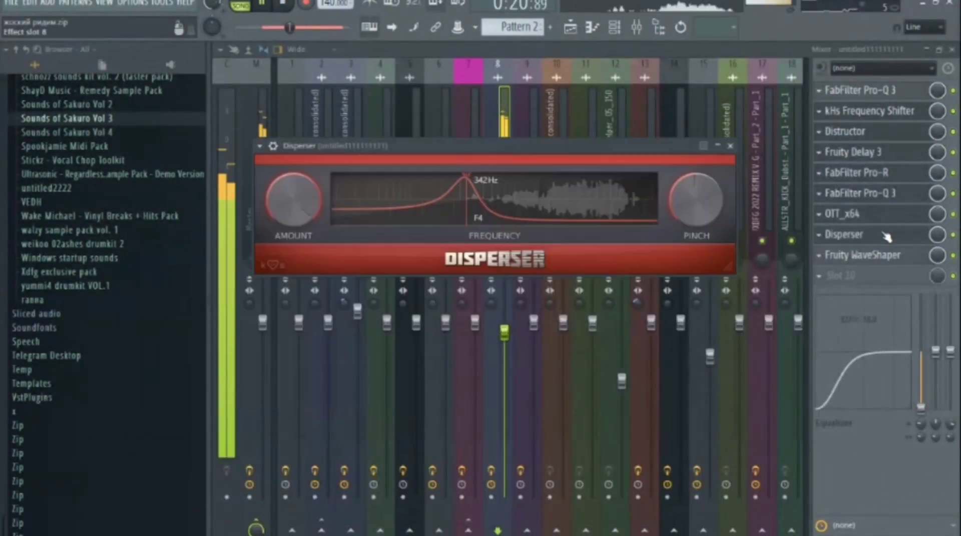
left_click(879, 256)
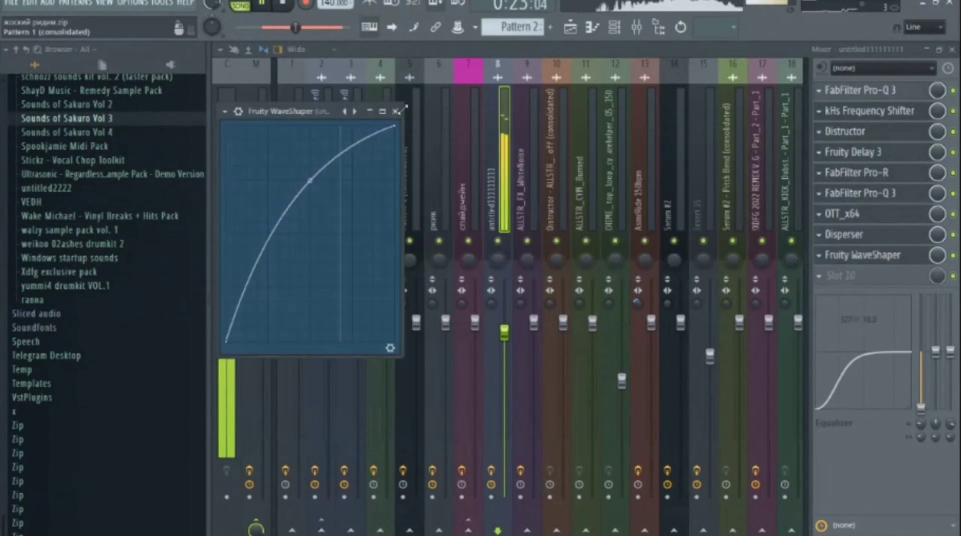
left_click(396, 111)
left_click(871, 218)
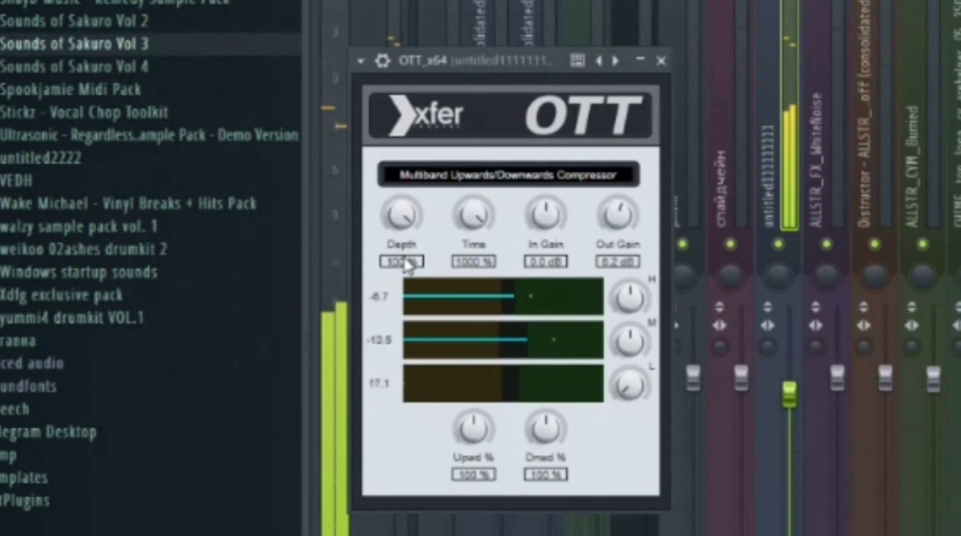
left_click(661, 60)
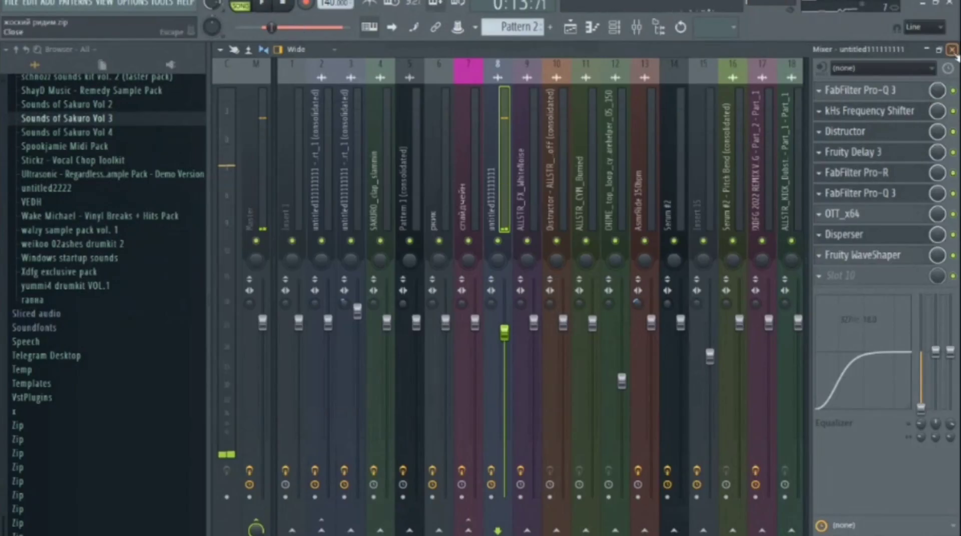
left_click(951, 50)
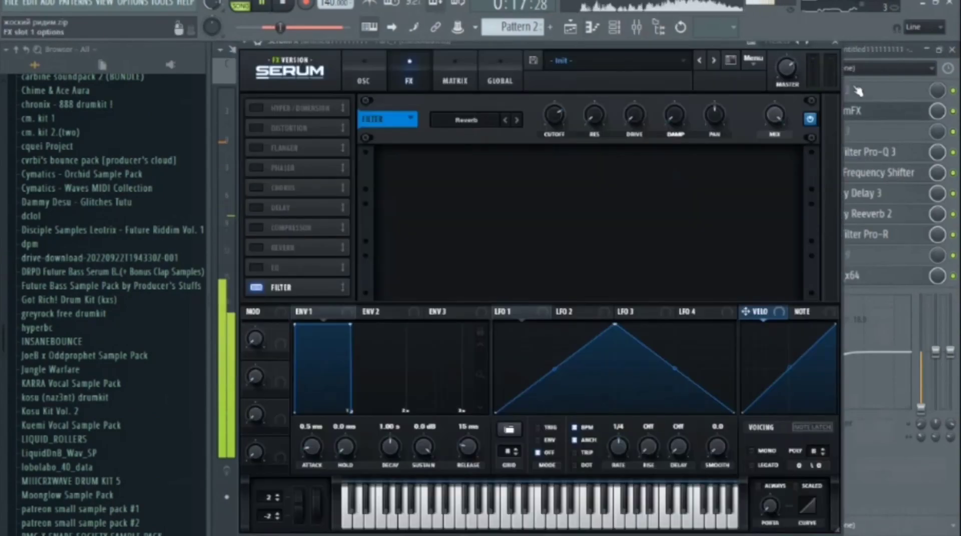
Review the SerumFX and FabFilter Pro-Q 3 settings on mixer track 2, toggle playback and close the mixer
left_click(835, 44)
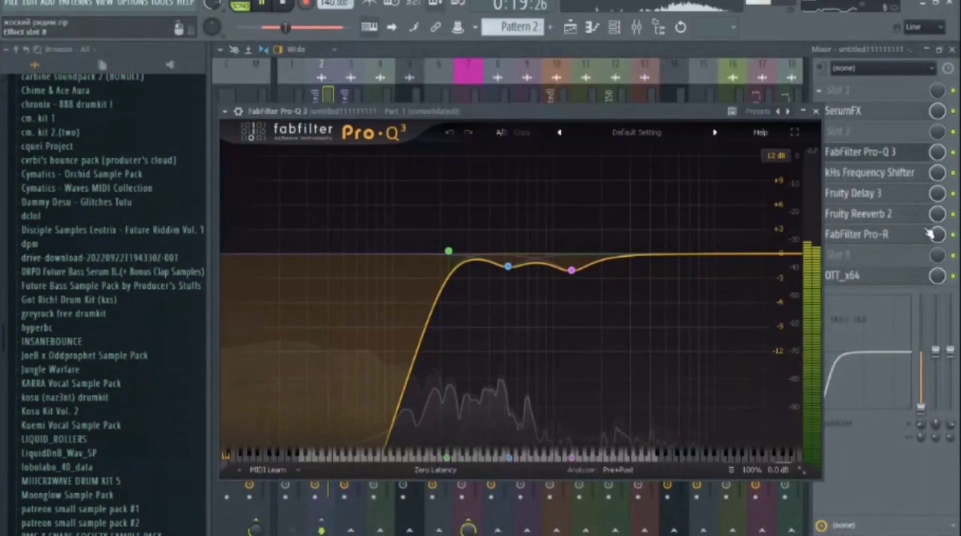
left_click(815, 112)
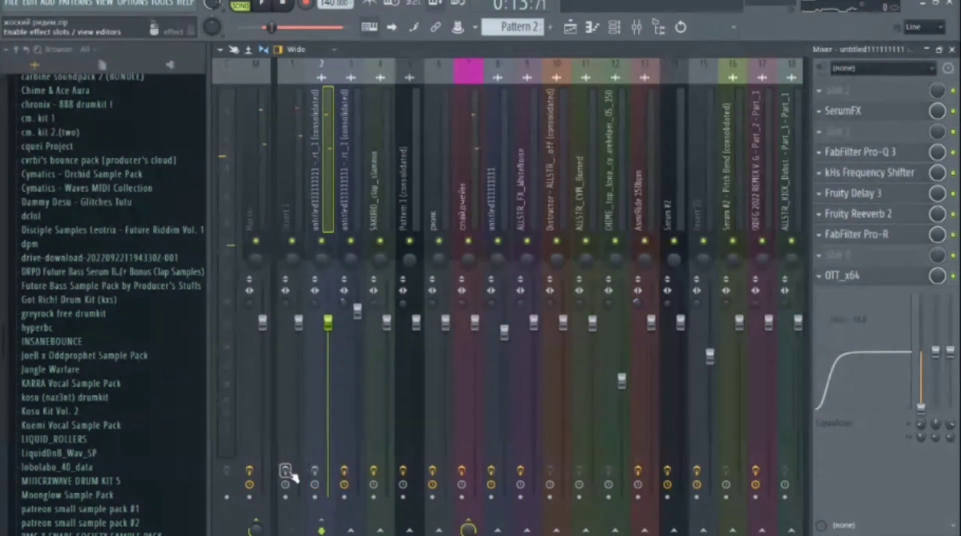
key("space")
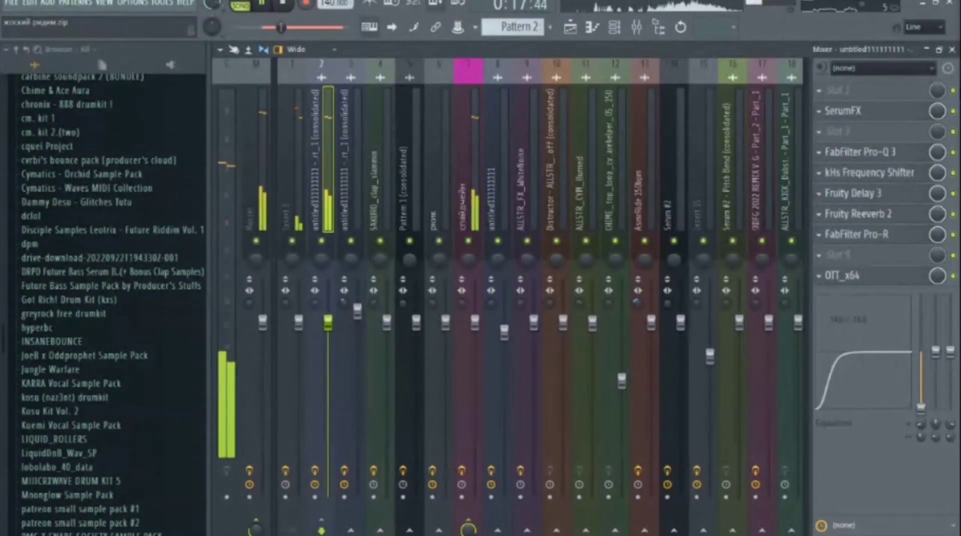
left_click(952, 50)
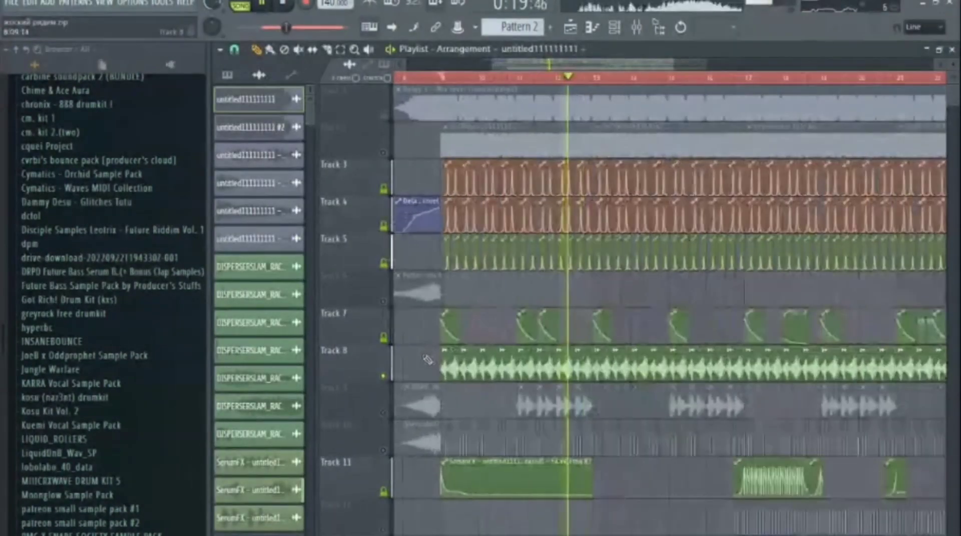
Examine Track 10 in the playlist and the effect chain of mixer track 3, and stop playback
scroll(524, 333, "down", 3)
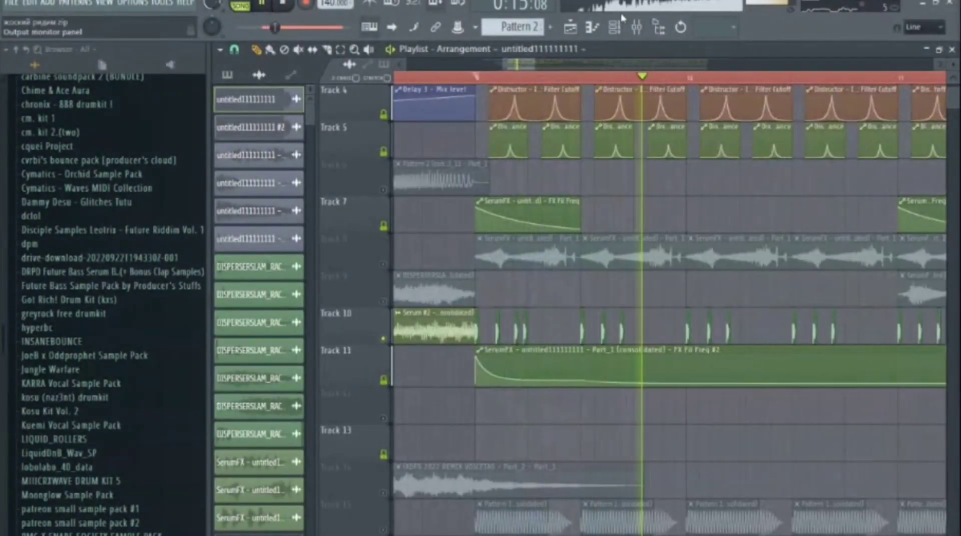
key("F9")
left_click(347, 215)
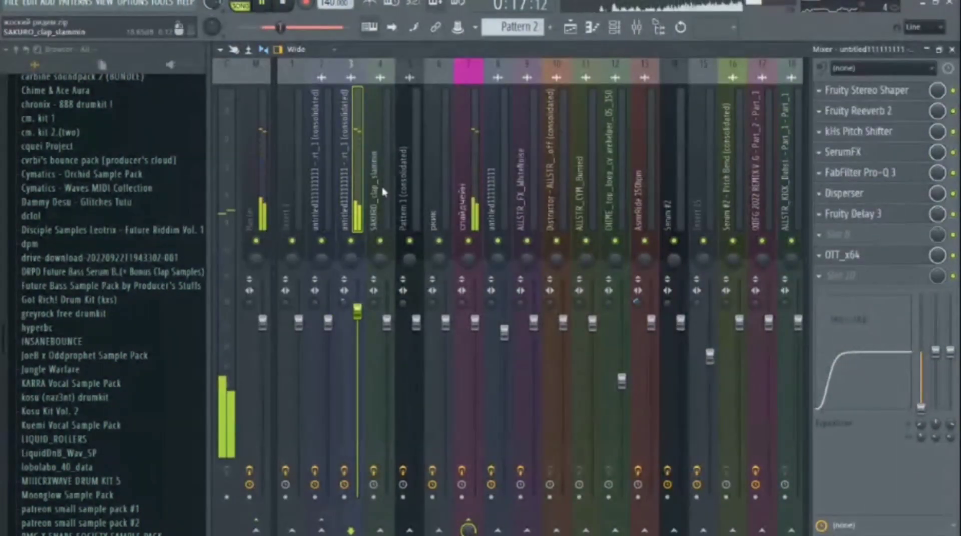
key("space")
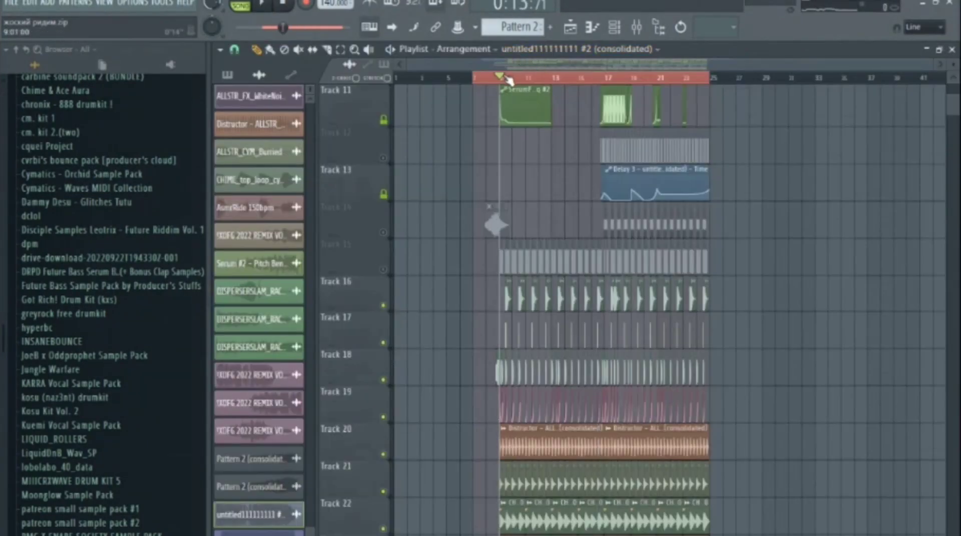
Play the song and examine the drum, automation and cymbal clips on Tracks 16 to 23 of the playlist
key("space")
scroll(510, 367, "up", 10)
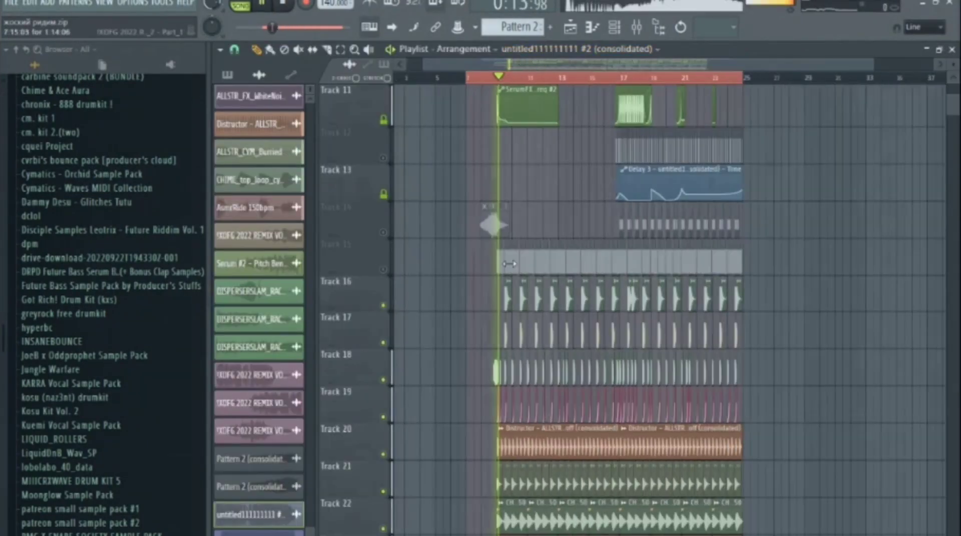
scroll(470, 369, "down", 3)
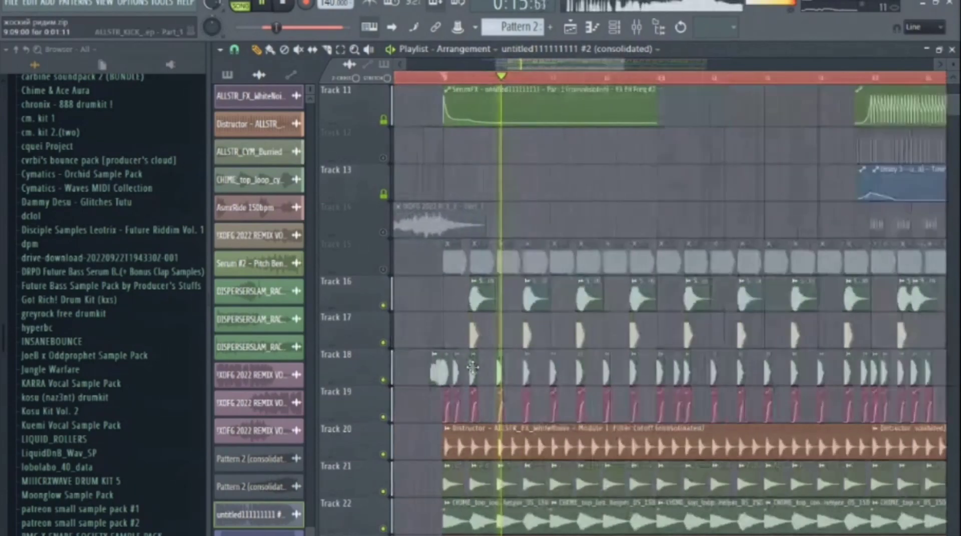
scroll(472, 369, "down", 4)
scroll(623, 399, "up", 4)
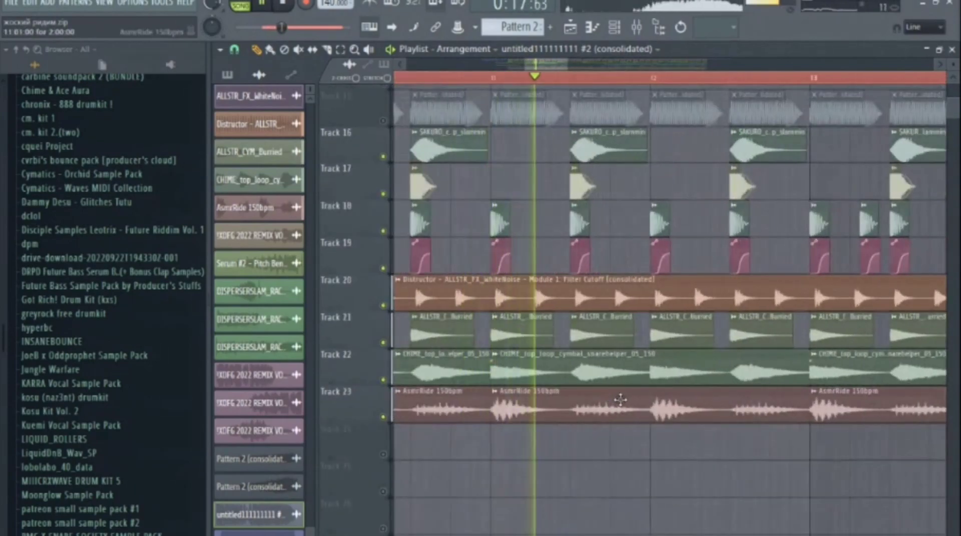
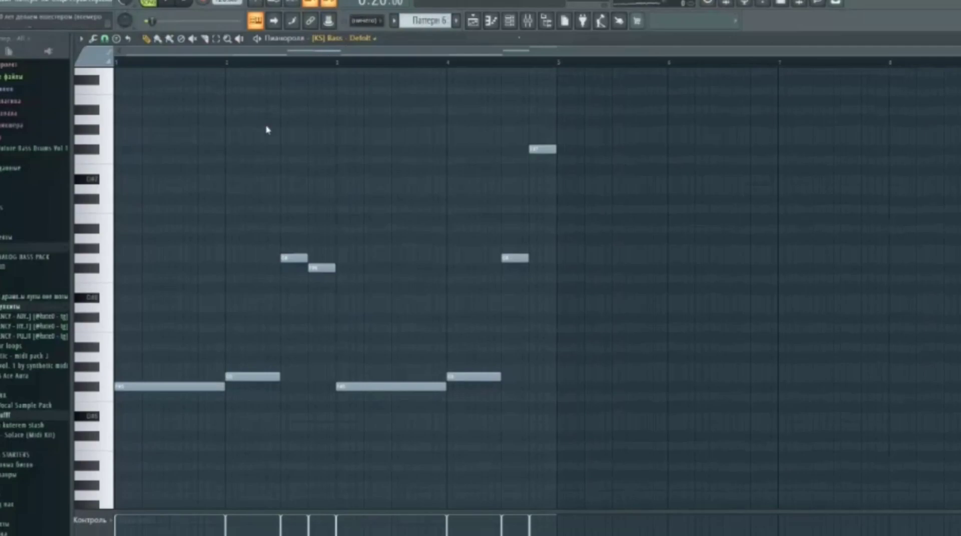
Look over the channel rack and the untitled111111111 #2 audio clip's settings on Track 3, and close the clip window
key("F6")
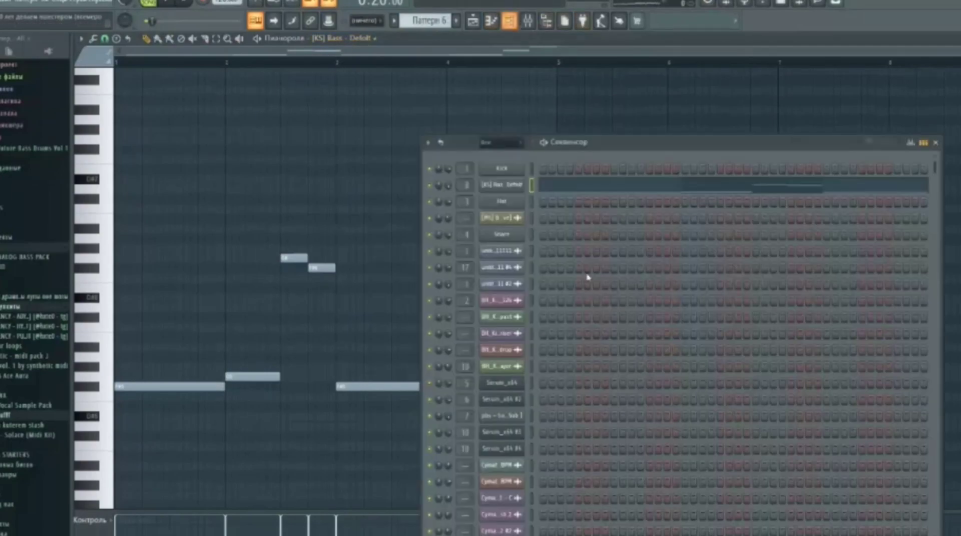
left_click(486, 192)
left_click(193, 206)
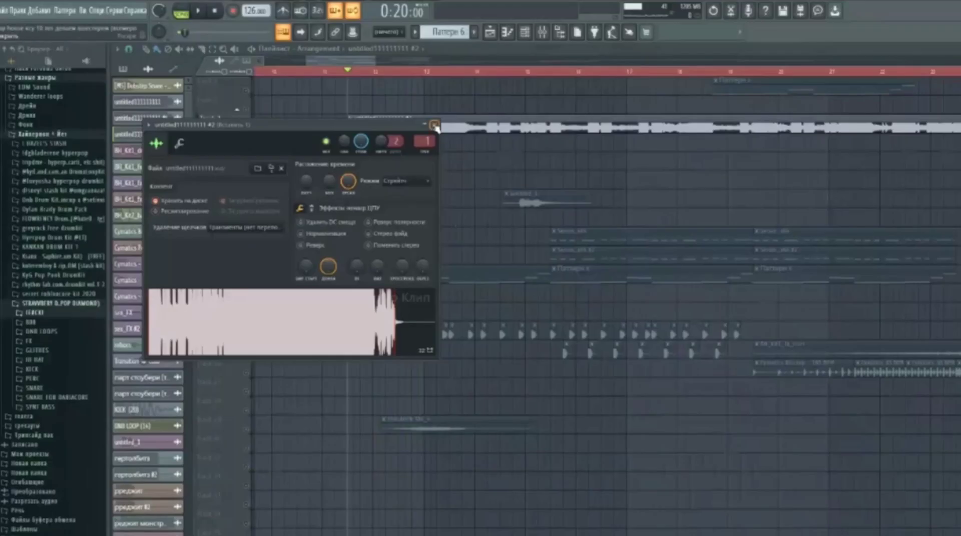
left_click(434, 124)
double_click(367, 124)
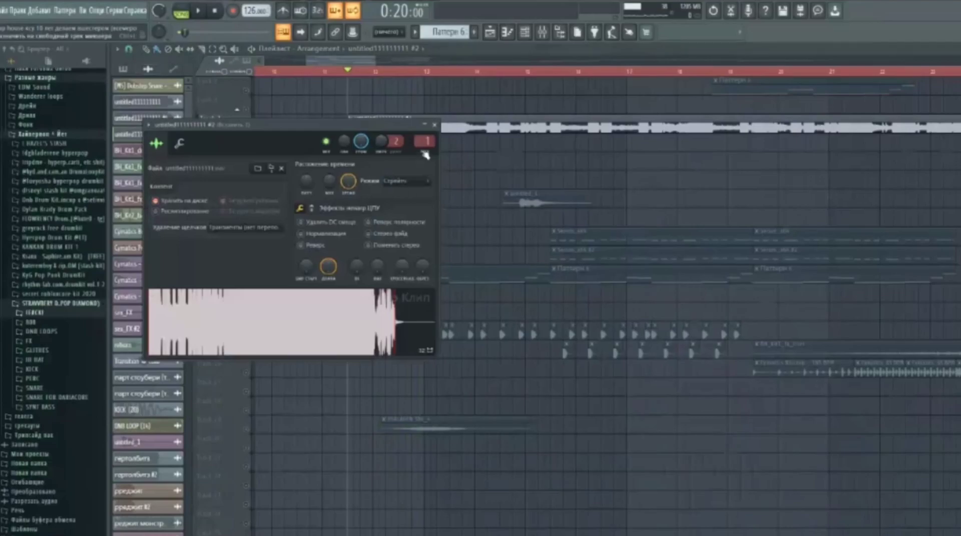
left_click(434, 125)
scroll(410, 202, "up", 1)
scroll(409, 201, "down", 6)
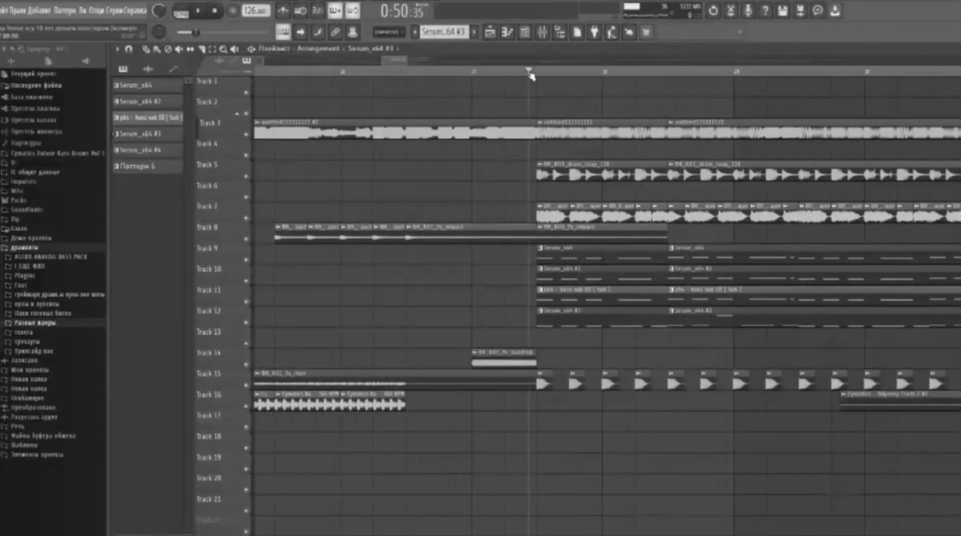
Open the BH_Kit1_fx_subdrop clip on Track 14, audition its sample, close it and place the playhead within the subdrop
double_click(486, 352)
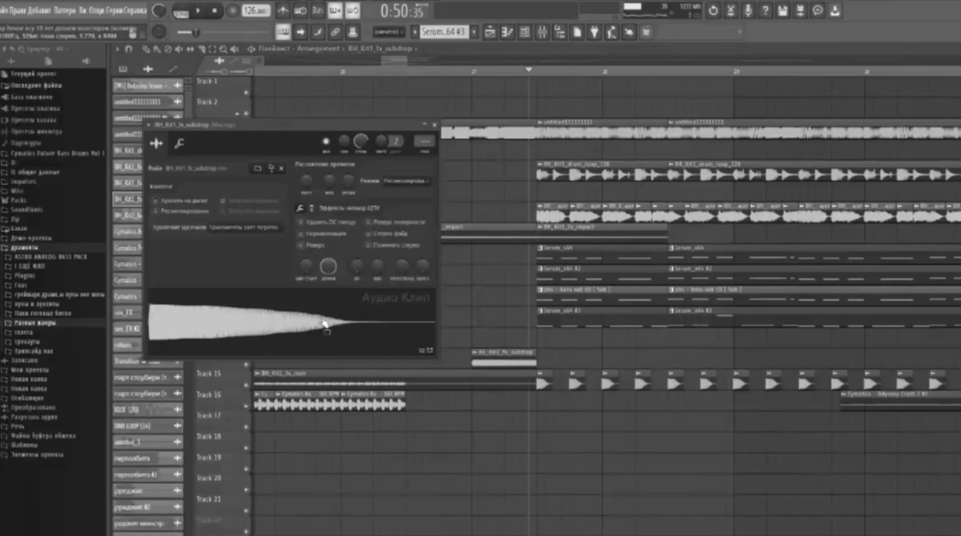
left_click(324, 325)
left_click(435, 125)
left_click(505, 72)
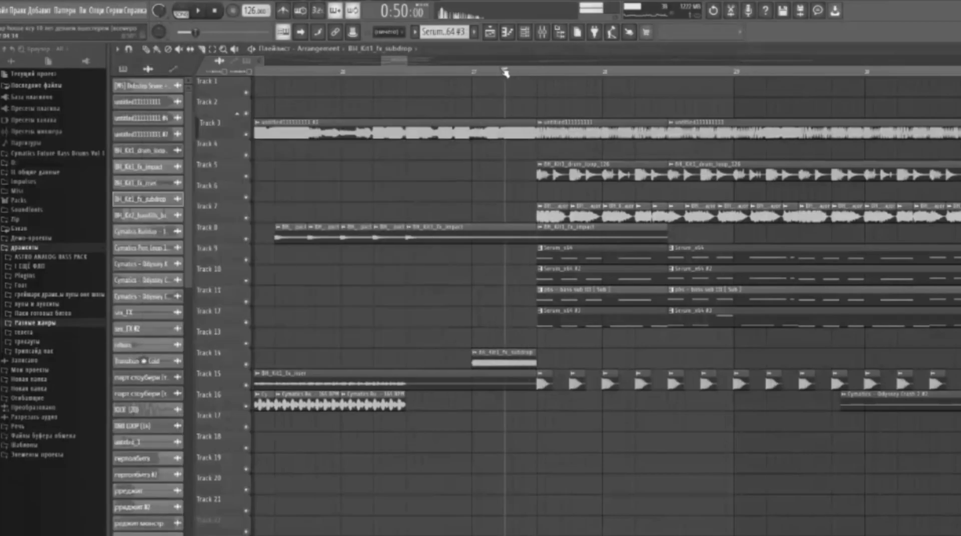
scroll(551, 313, "up", 4)
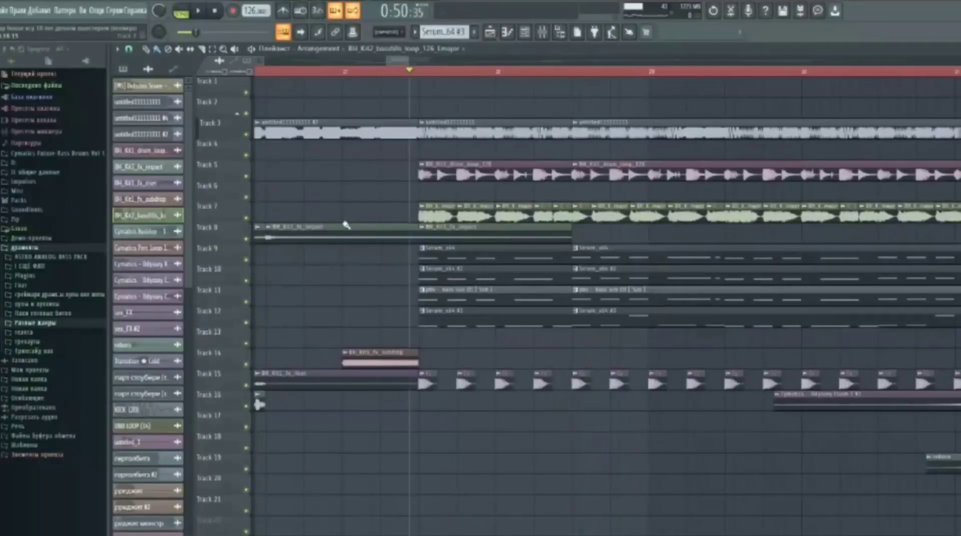
Isolate Tracks 9 to 12 with the Serum and sub bass patterns and follow their playback through the drop
right_click(246, 260)
left_click(245, 281)
left_click(246, 302)
left_click(246, 323)
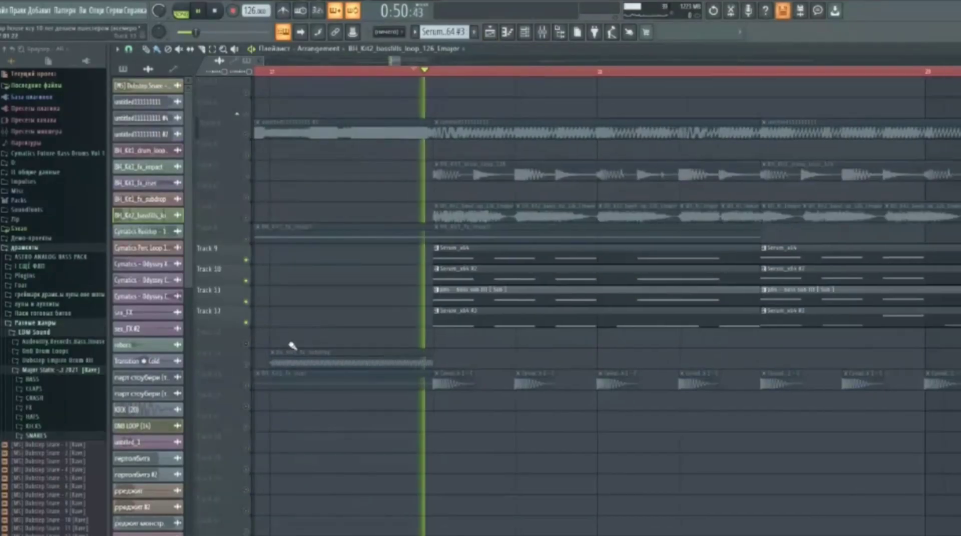
scroll(310, 351, "down", 2)
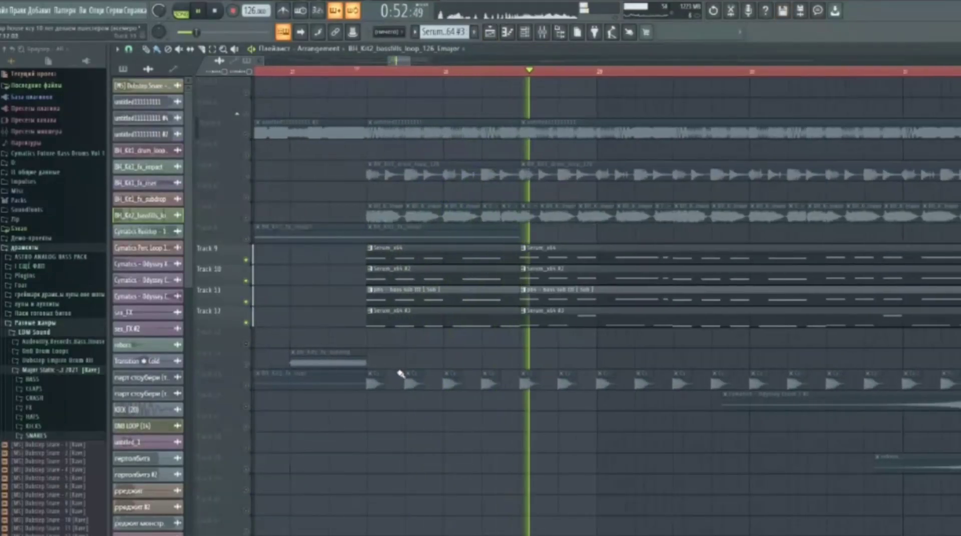
scroll(401, 374, "down", 2)
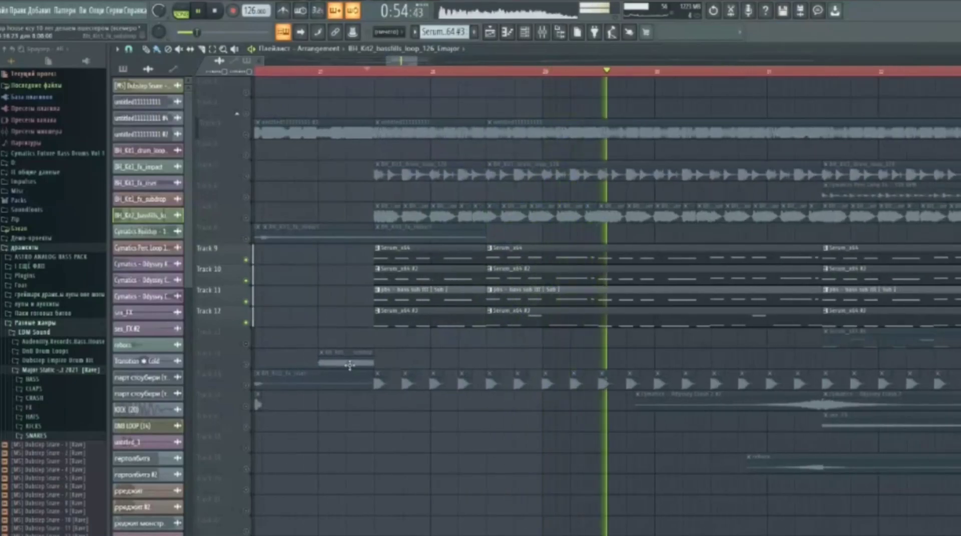
scroll(331, 365, "down", 1)
Unmute Track 13 alongside the isolated bass tracks, and audition both that layer and the drop with all tracks playing
left_click(246, 343)
scroll(743, 411, "up", 2)
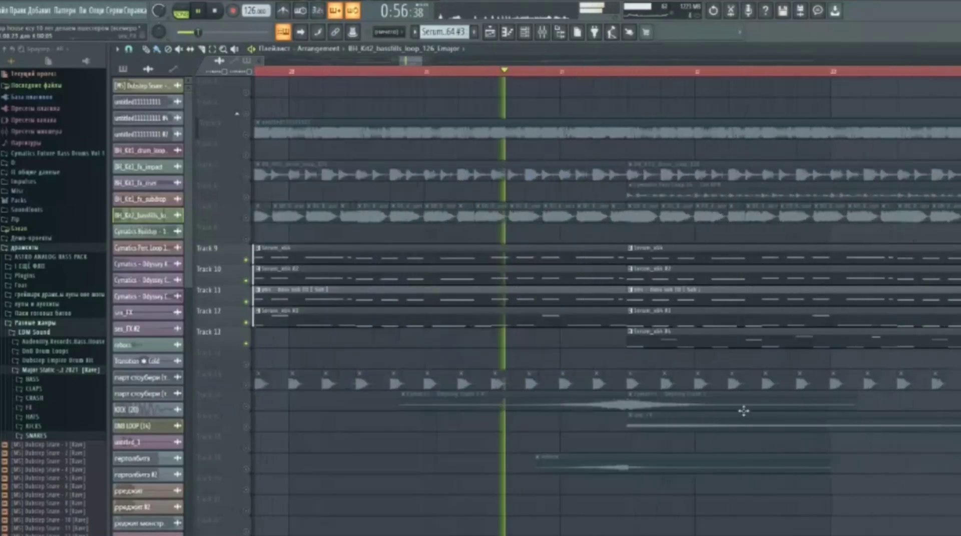
scroll(744, 411, "up", 1)
scroll(538, 399, "down", 1)
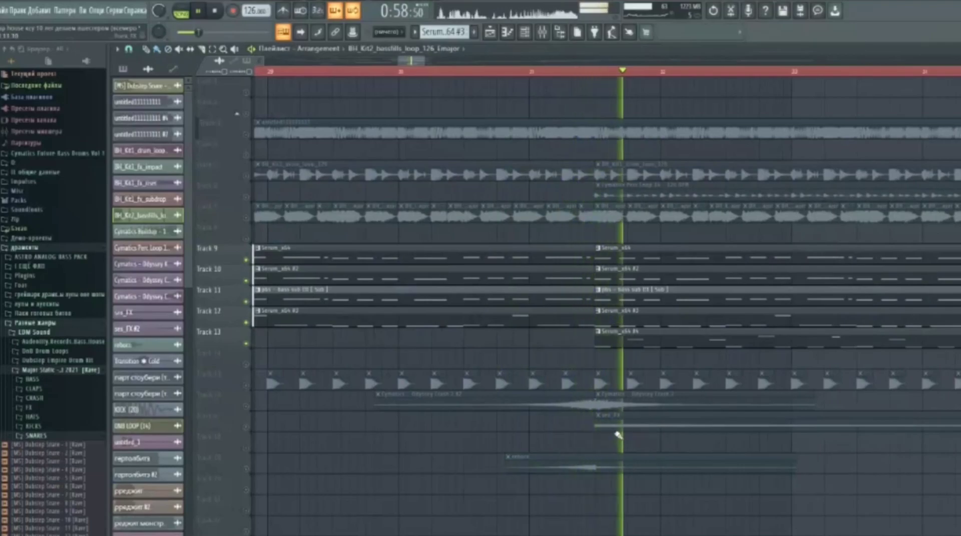
scroll(580, 420, "down", 1)
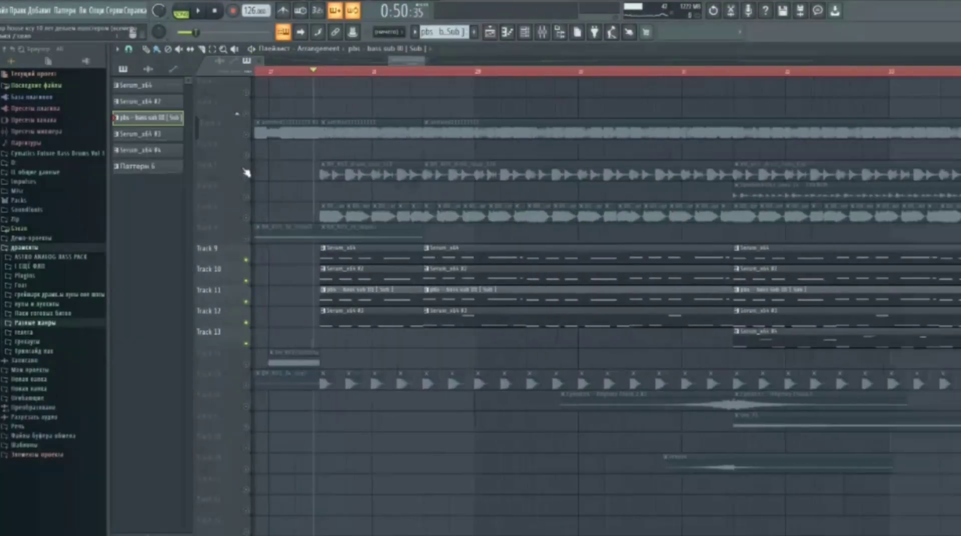
key("space")
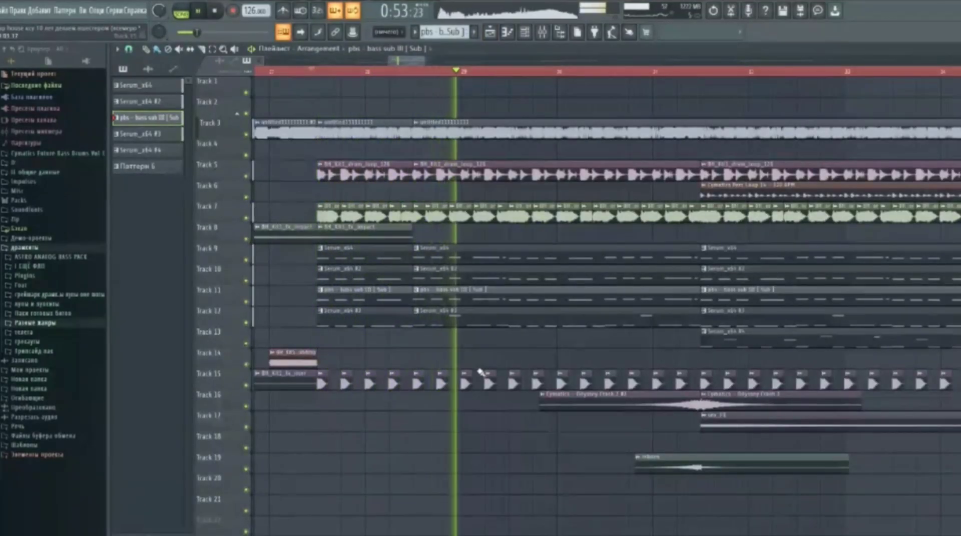
scroll(533, 396, "down", 3)
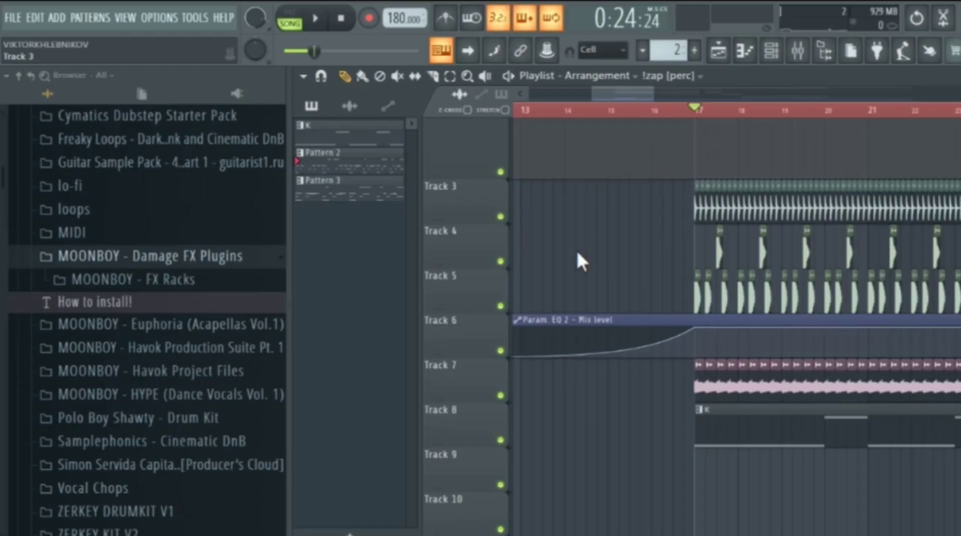
Solo Track 3 and enable Tracks 4 to 8 alongside it, keeping every other playlist track muted
right_click(500, 217)
left_click(500, 261)
left_click(500, 306)
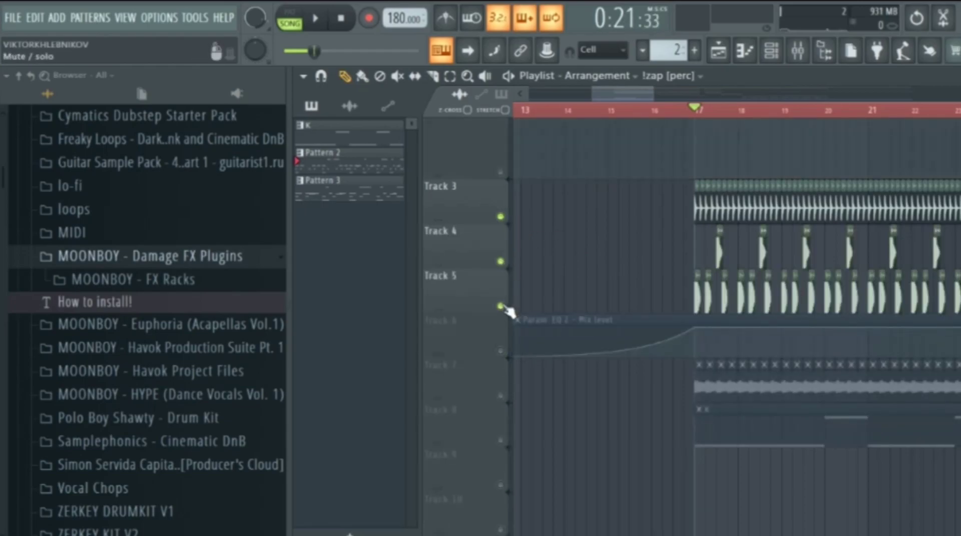
left_click(500, 351)
left_click(500, 396)
scroll(517, 371, "down", 1)
scroll(516, 320, "up", 3)
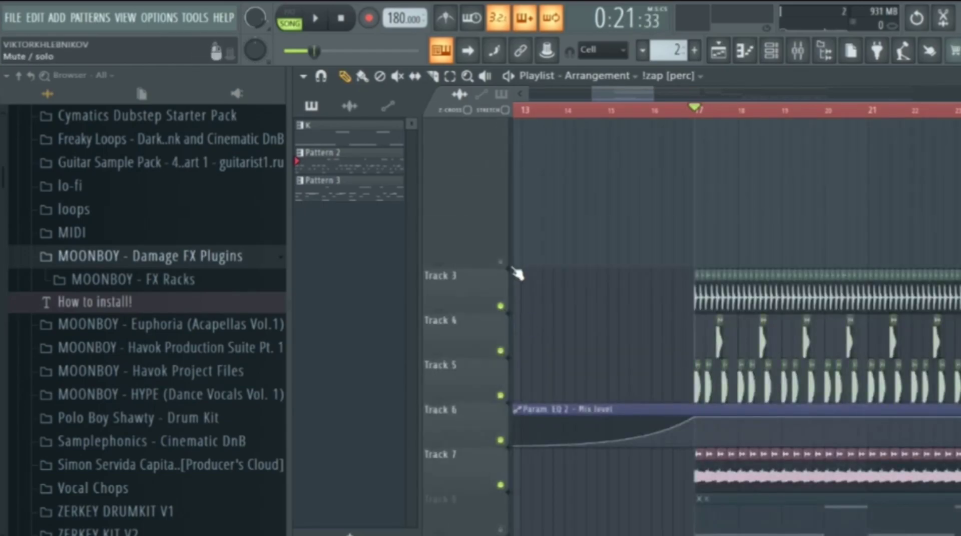
scroll(508, 274, "down", 3)
left_click(500, 262)
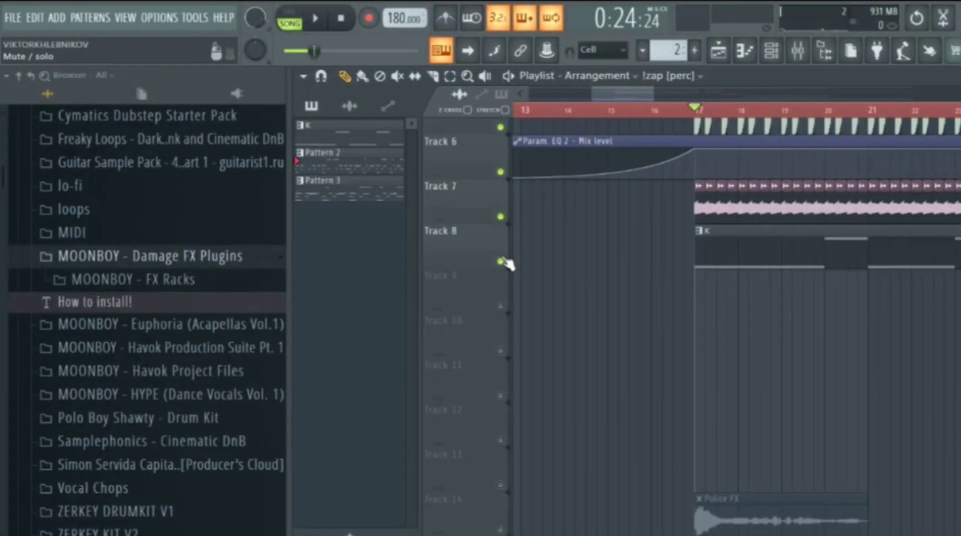
Play the isolated Tracks 3 to 8 from bar 17 and inspect their drum clips up close
key("space")
scroll(601, 290, "up", 3)
scroll(640, 310, "down", 2)
scroll(637, 304, "up", 3)
scroll(609, 311, "down", 1)
scroll(610, 302, "down", 3)
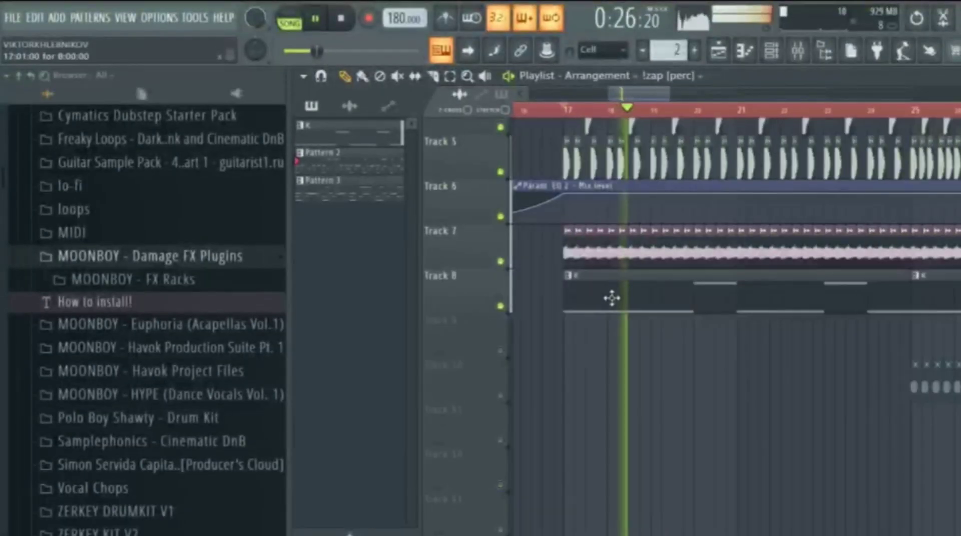
scroll(591, 294, "up", 4)
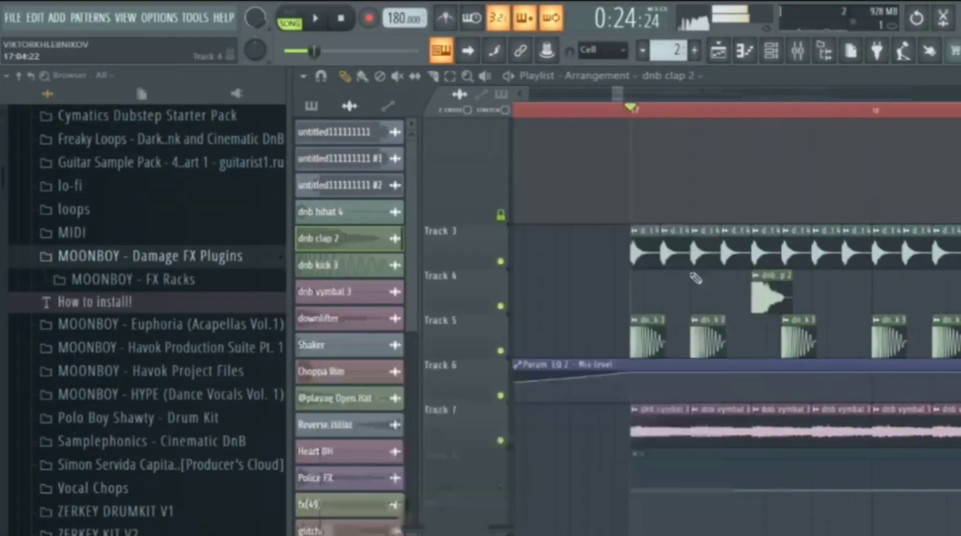
double_click(665, 248)
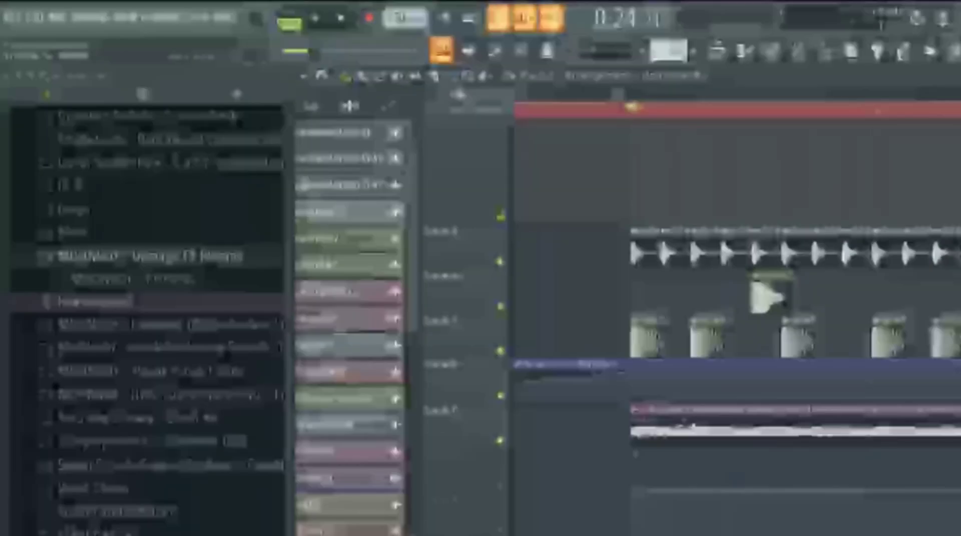
double_click(621, 423)
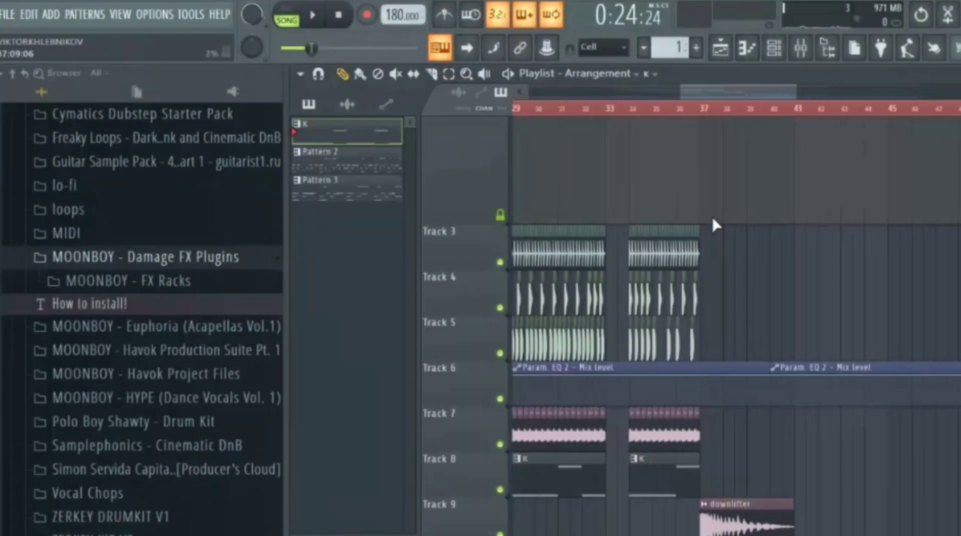
Play the song from the transition before bar 41 and look over the downlifter and the tracks of the following section
scroll(712, 223, "down", 2)
scroll(691, 204, "right", 3)
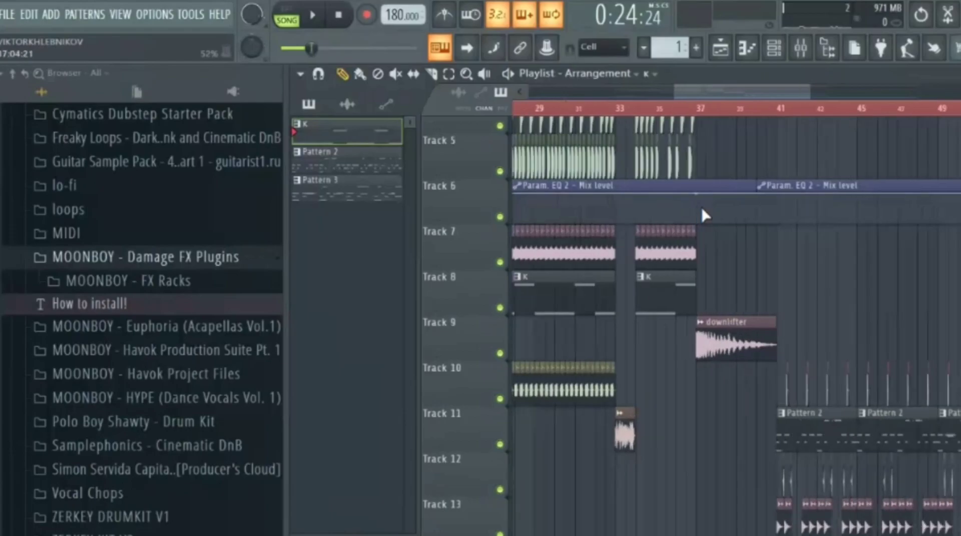
left_click(690, 109)
key("space")
scroll(725, 253, "down", 3)
scroll(715, 252, "up", 3)
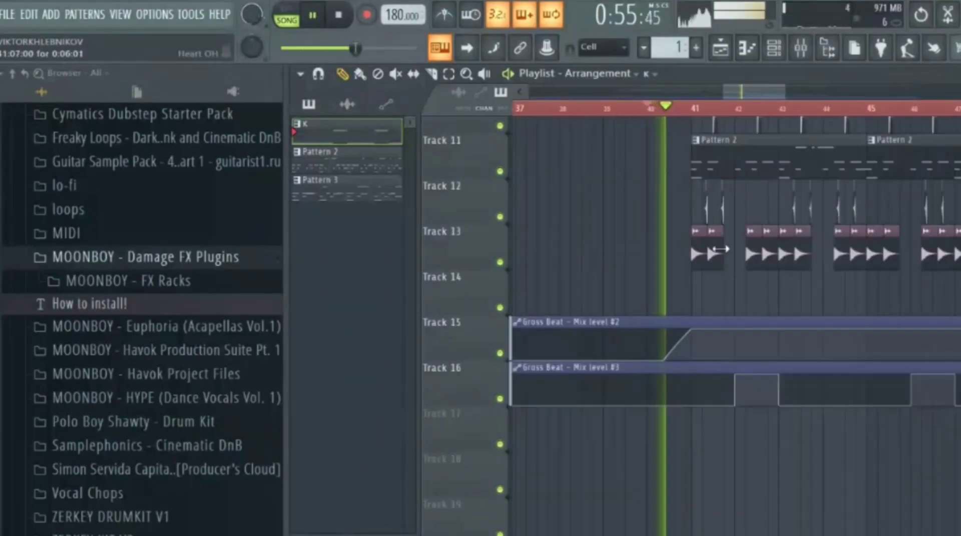
Examine Pattern 2, the percussion clips and the Gross Beat mix level automation on Tracks 10 to 16, and stop playback
scroll(720, 261, "down", 3)
scroll(735, 315, "up", 5)
scroll(716, 315, "up", 2)
scroll(700, 305, "down", 3)
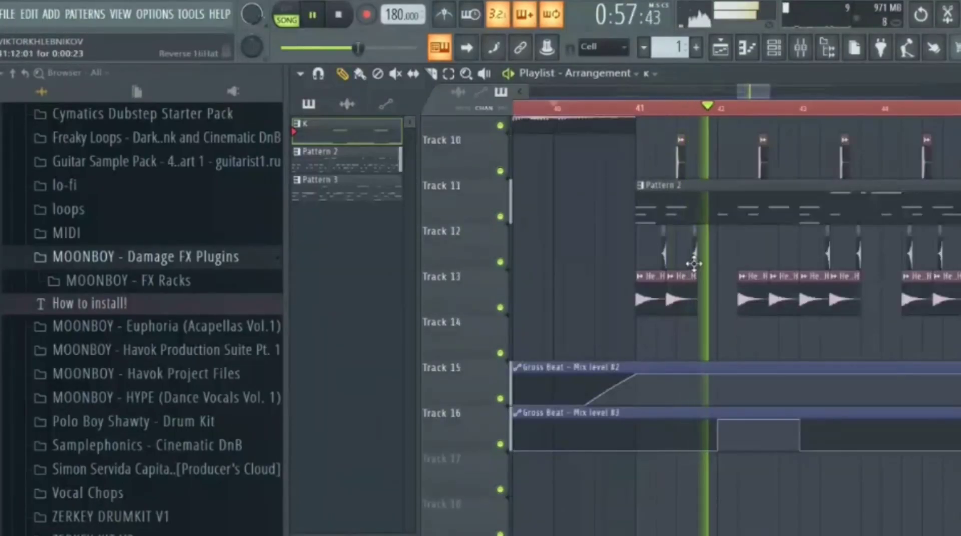
scroll(688, 240, "up", 3)
scroll(690, 262, "up", 5)
key("space")
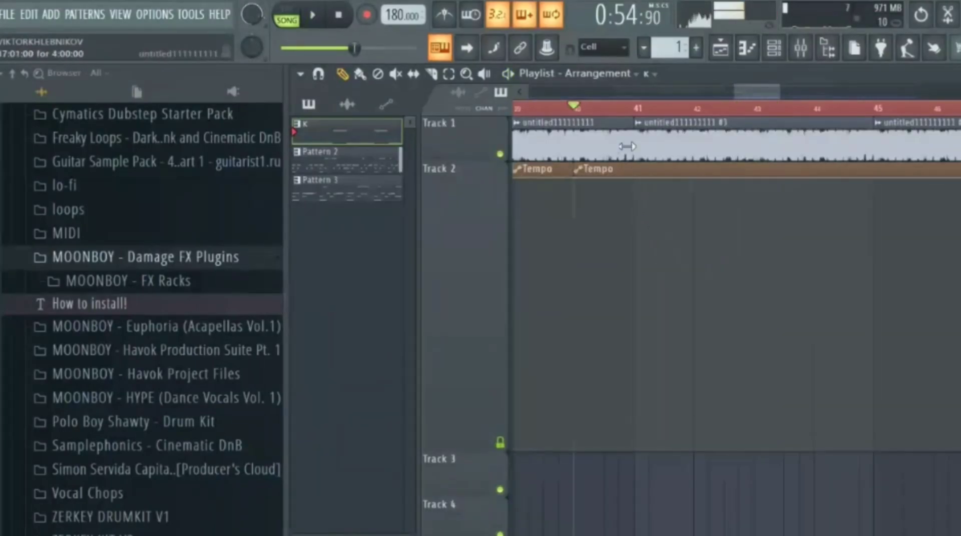
Place the playhead at bar 41 and check the Gross Beat mix level automation clips among the muted tracks
left_click(635, 107)
scroll(558, 265, "down", 5)
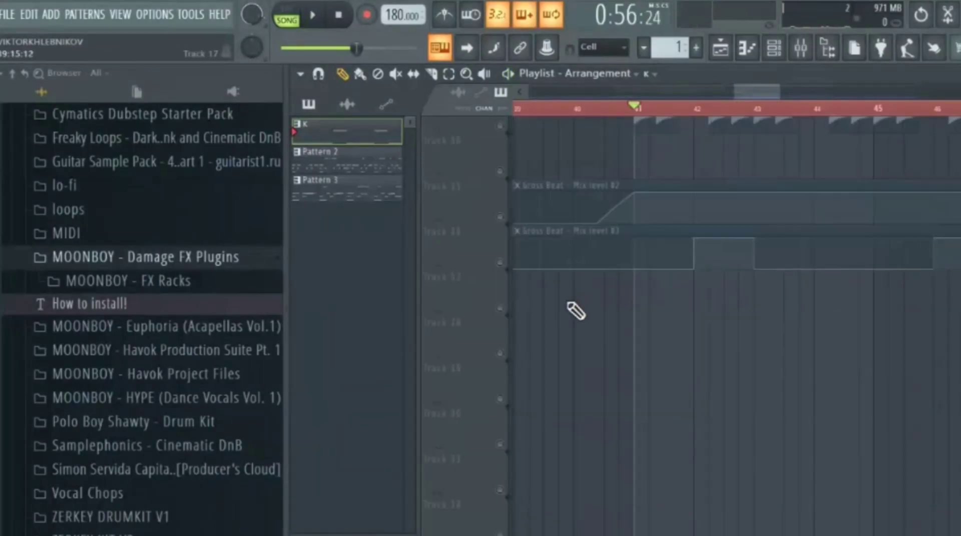
scroll(506, 250, "down", 10)
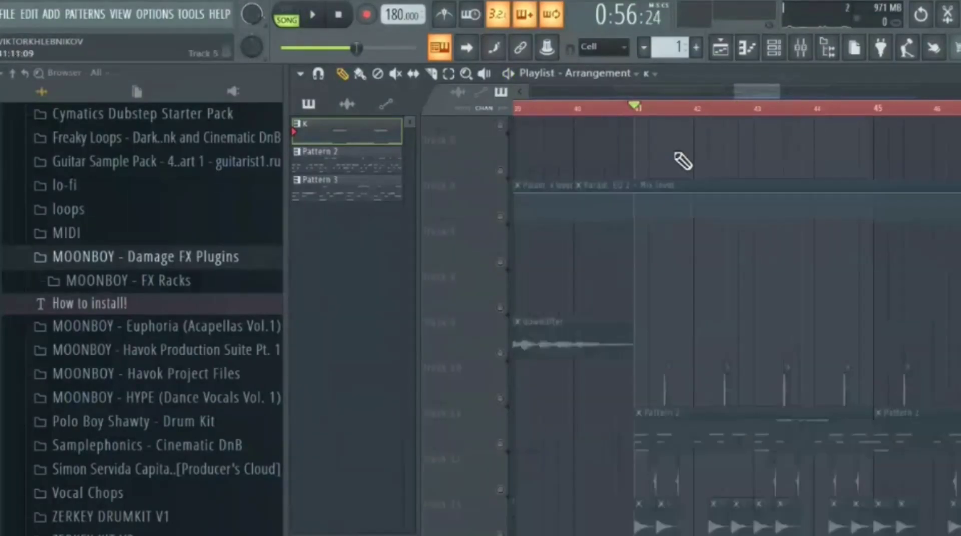
Play from bar 41 while inspecting the Gross Beat effects on mixer Insert 1, including the Chaos 7 time pattern
left_click(800, 47)
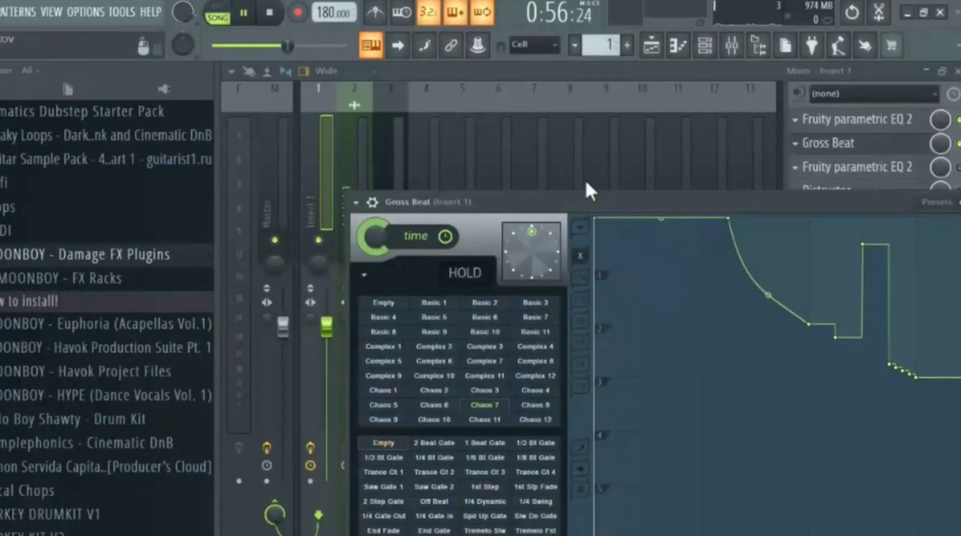
key("space")
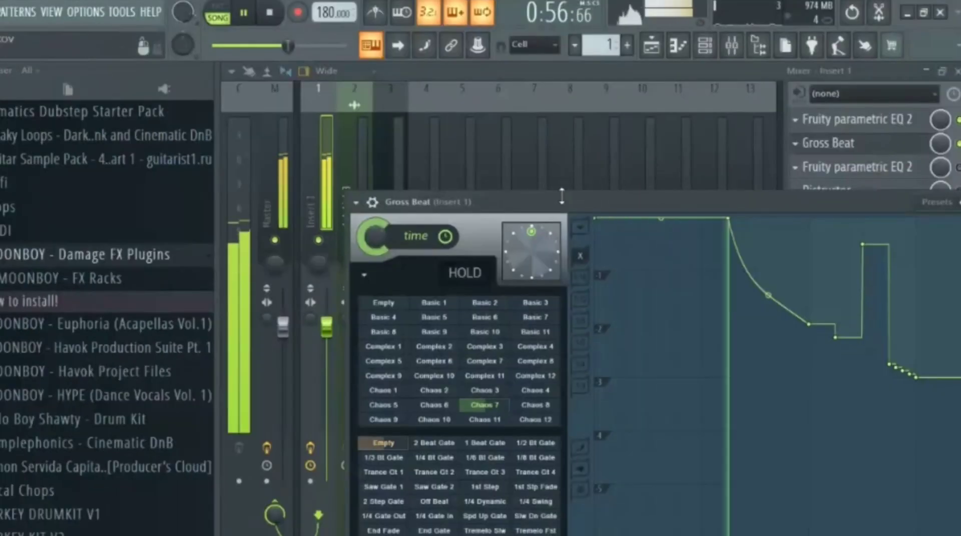
left_click_drag(619, 200, 510, 133)
left_click(828, 239)
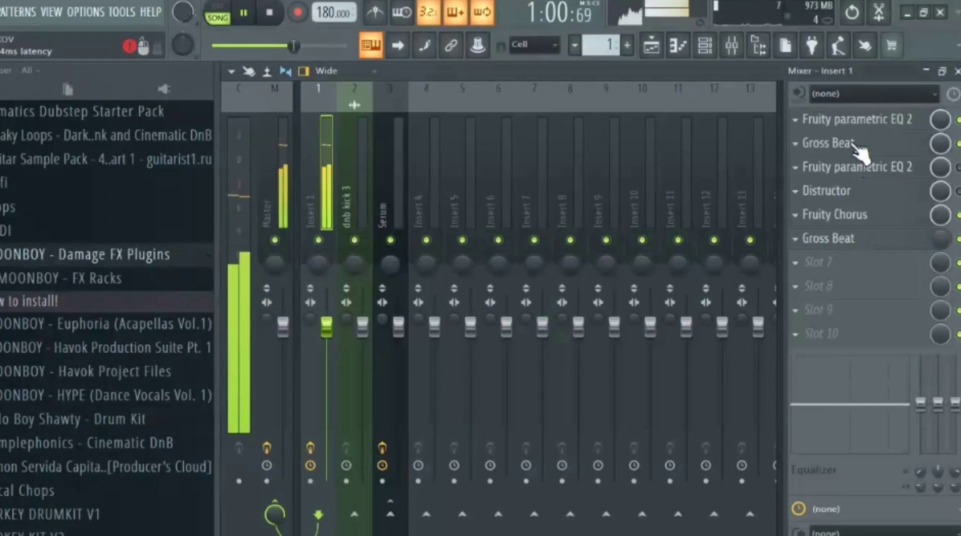
Inspect the last Gross Beat effect in mixer Insert 1's chain and return to the playlist
left_click(830, 238)
left_click_drag(580, 174, 575, 99)
key("Escape")
key("F5")
scroll(571, 257, "down", 5)
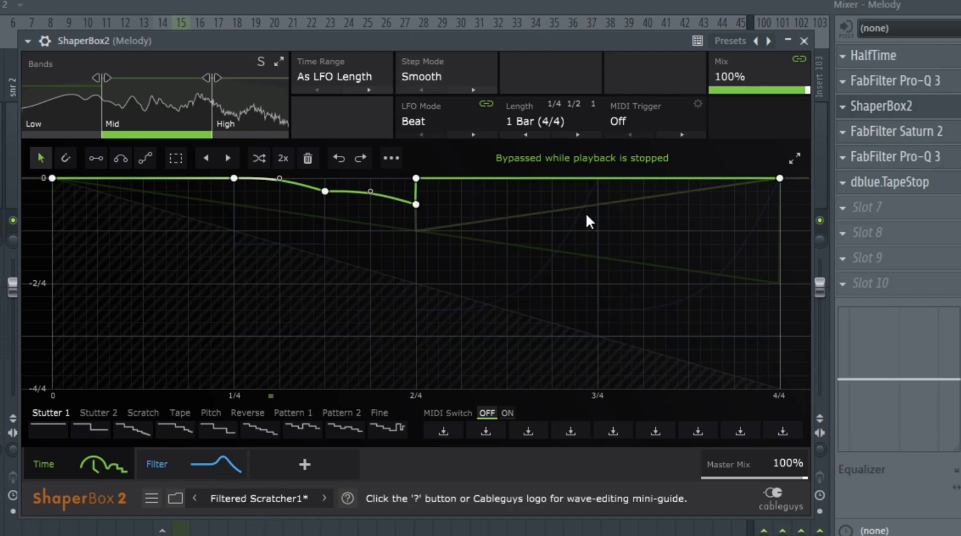
Examine the Filter section of ShaperBox2 on the Melody insert and look over the neighbouring drum inserts in the mixer
left_click_drag(426, 41, 451, 39)
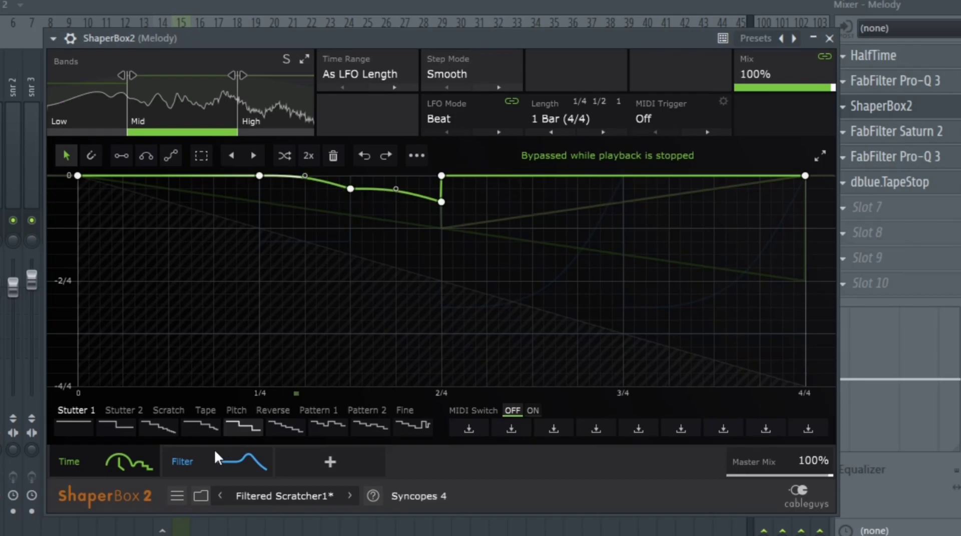
left_click(205, 469)
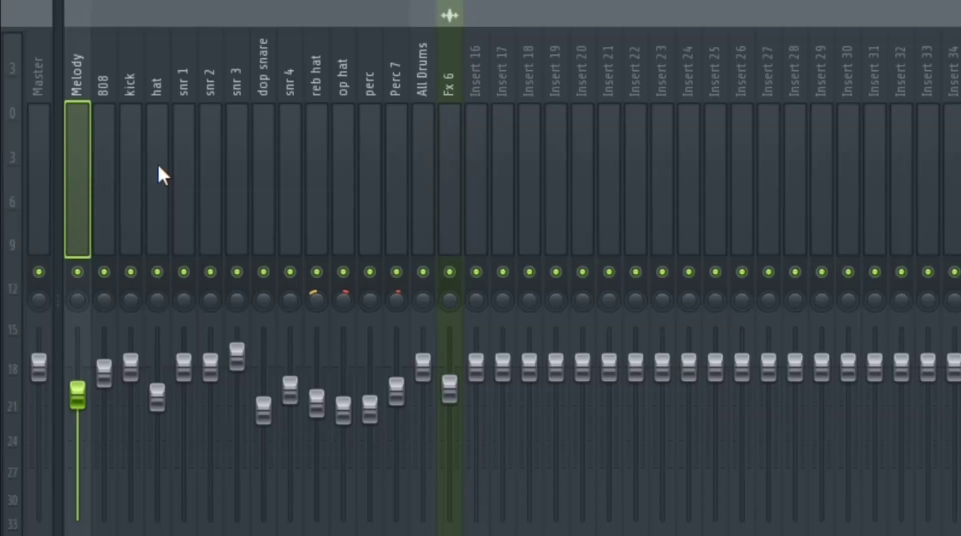
left_click_drag(158, 167, 325, 169)
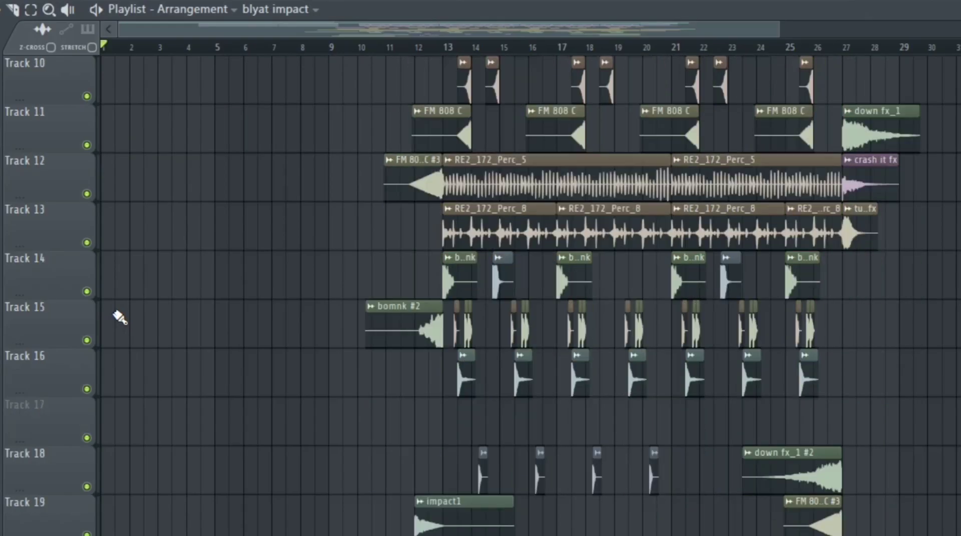
Unmute Track 13 to add the RE2_172_Perc_8 loop to the playing drum tracks
scroll(119, 317, "down", 1)
scroll(120, 317, "up", 5)
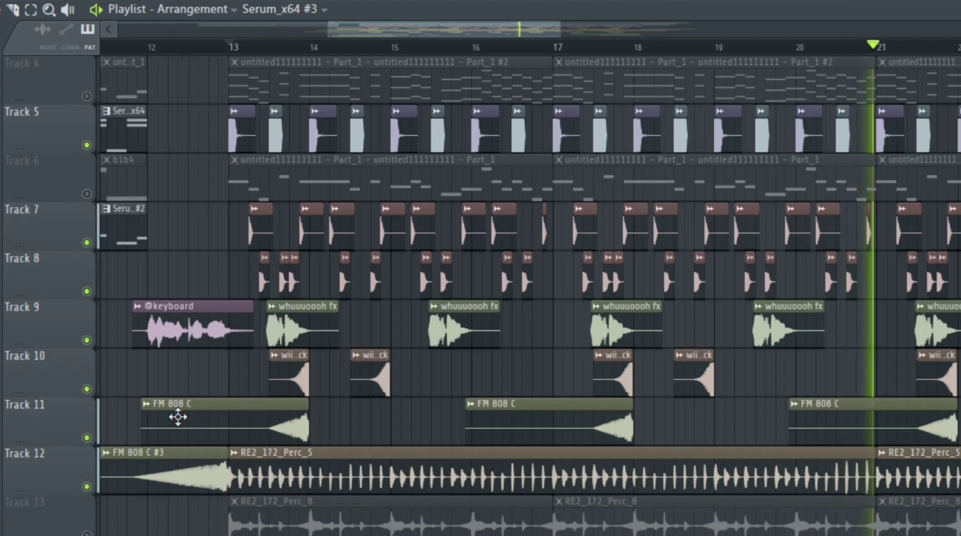
left_click(86, 534)
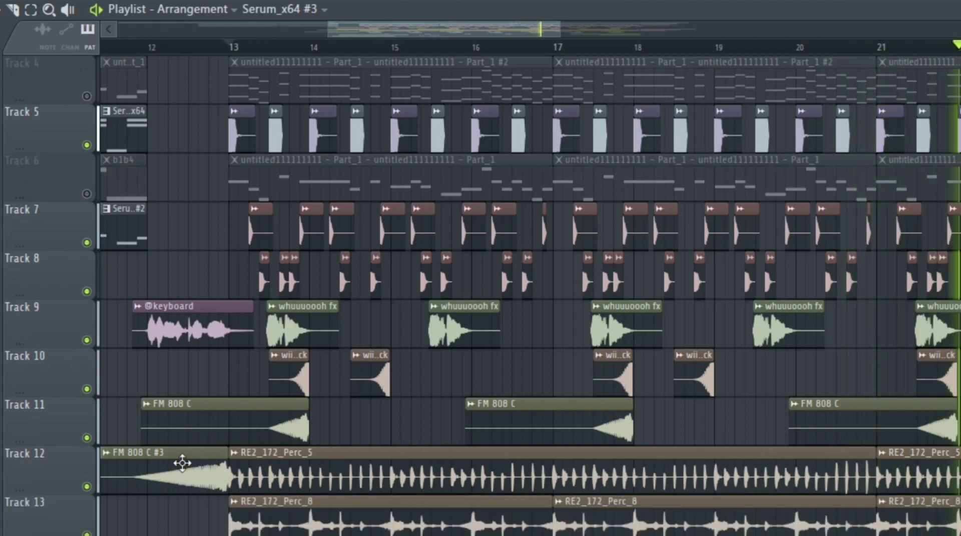
Unmute Track 14 with the bomnk impacts and Track 16 with its short hits, and look over the arrangement
scroll(182, 463, "down", 3)
scroll(180, 470, "down", 1)
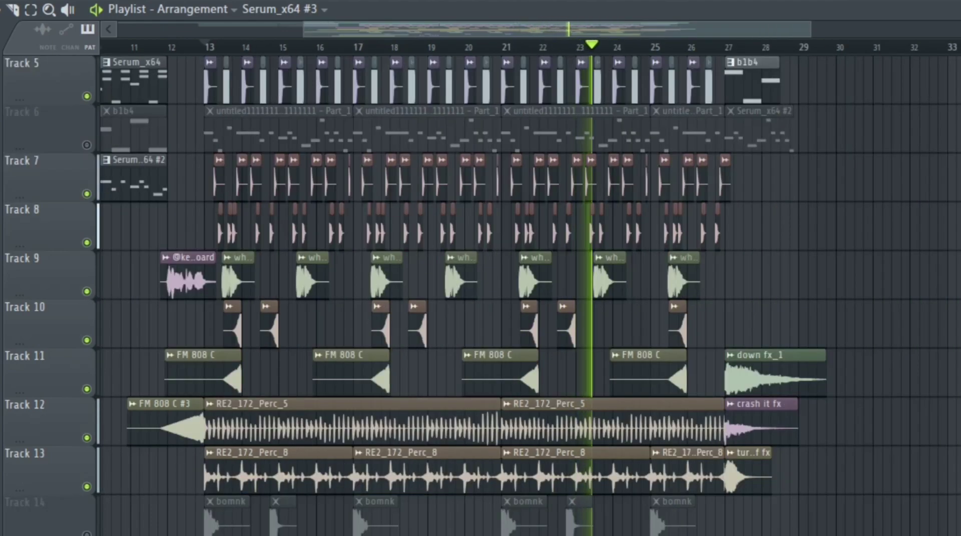
left_click(87, 534)
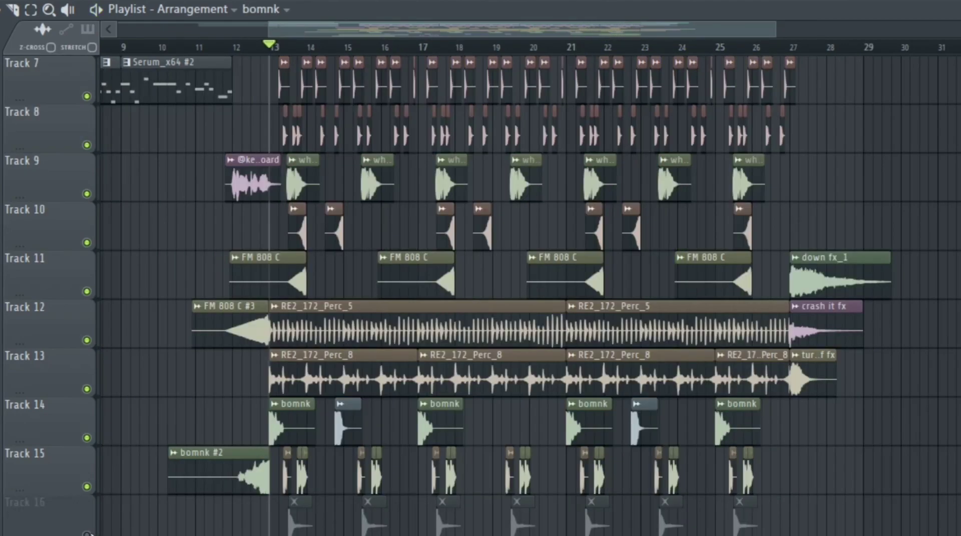
left_click(87, 534)
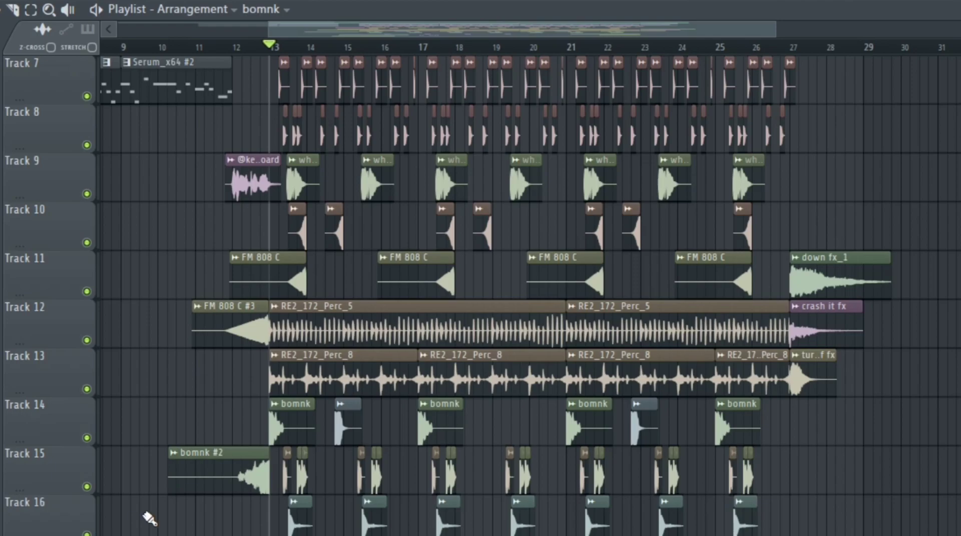
scroll(219, 484, "up", 2)
scroll(393, 478, "up", 1)
scroll(343, 439, "down", 4)
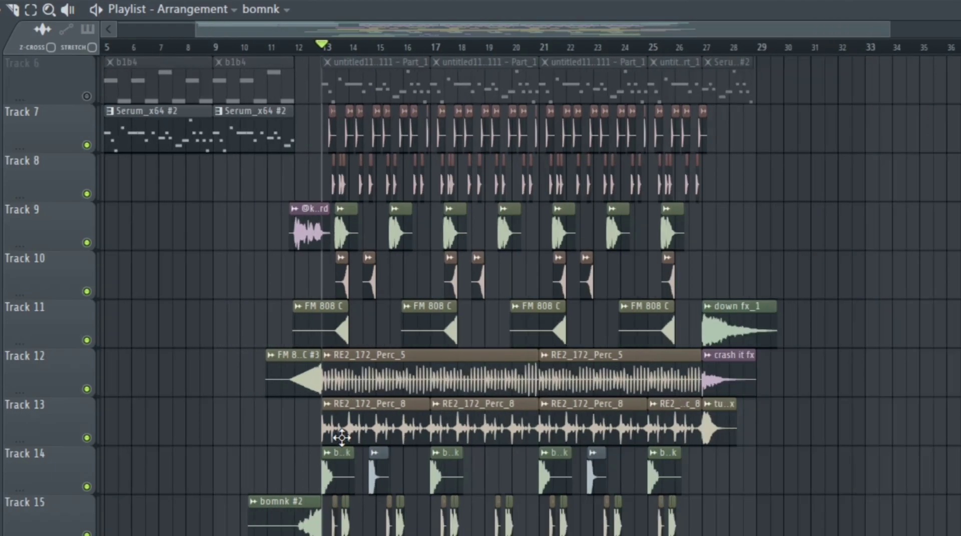